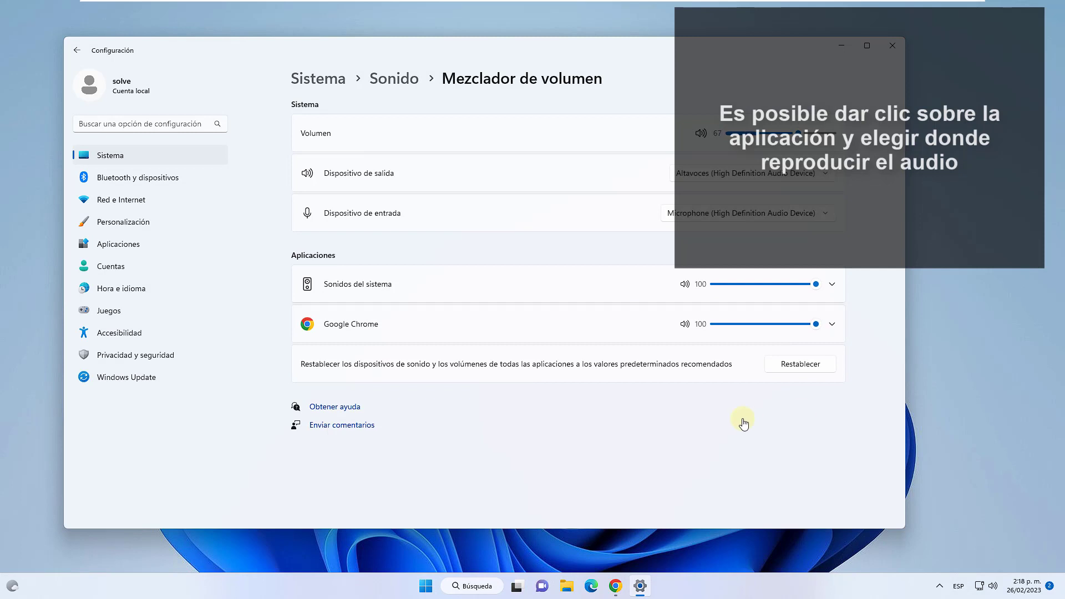
# In the volume mixer, set Google Chrome's output device to Altavoces (High Definition Audio Device), and close the settings.
pyautogui.press('Return')
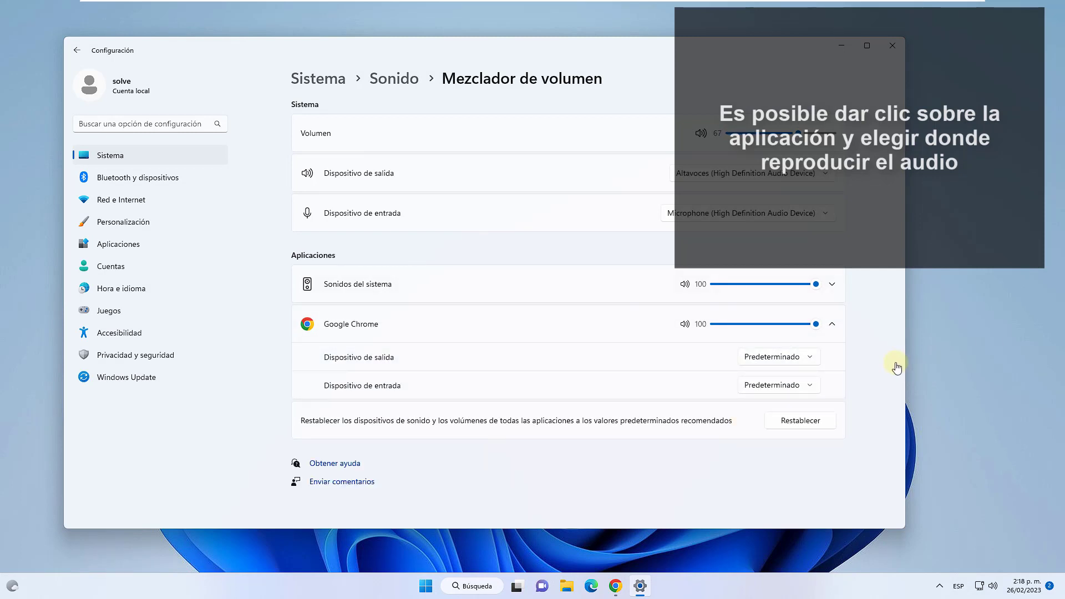
pyautogui.press('Return')
pyautogui.press('Down')
pyautogui.press('Return')
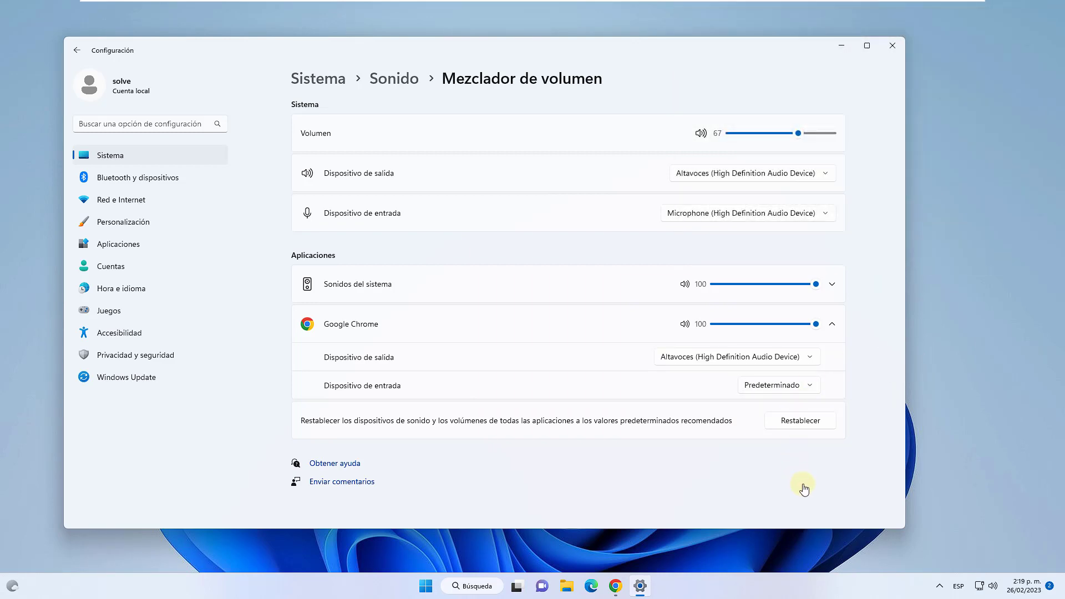
pyautogui.hotkey('alt', 'F4')
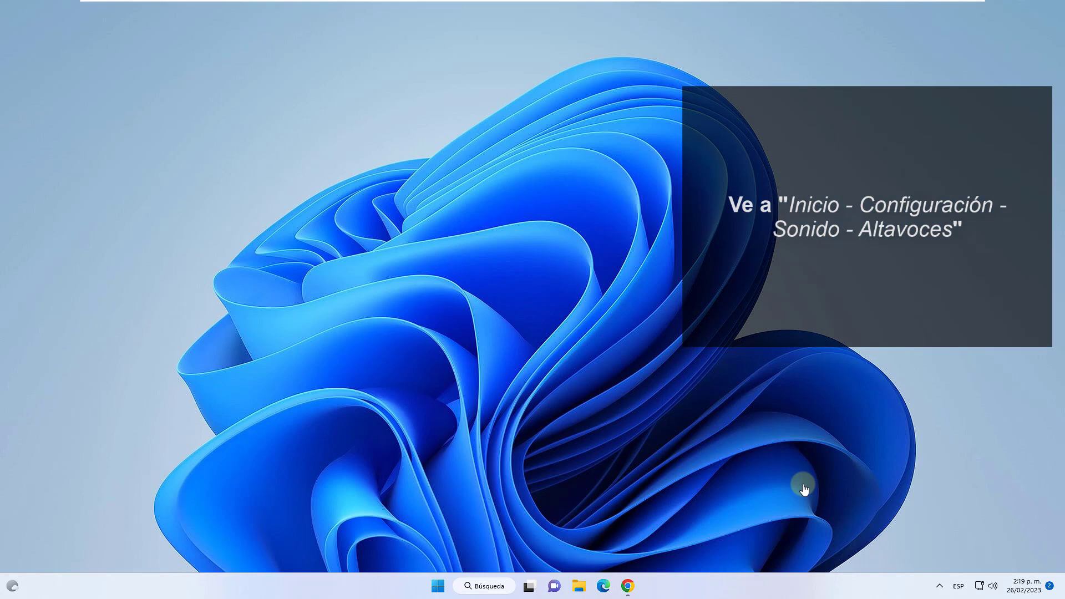
# In the Altavoces sound properties, set Audio espacial to Windows Sonic for Headphones and put the settings window away.
pyautogui.click(438, 586)
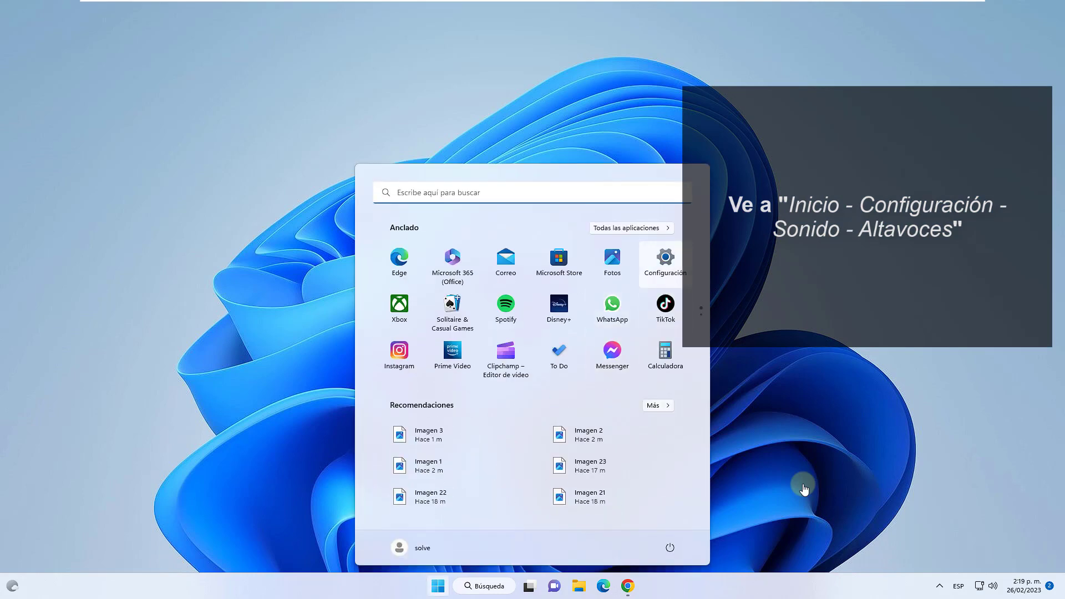
pyautogui.click(662, 264)
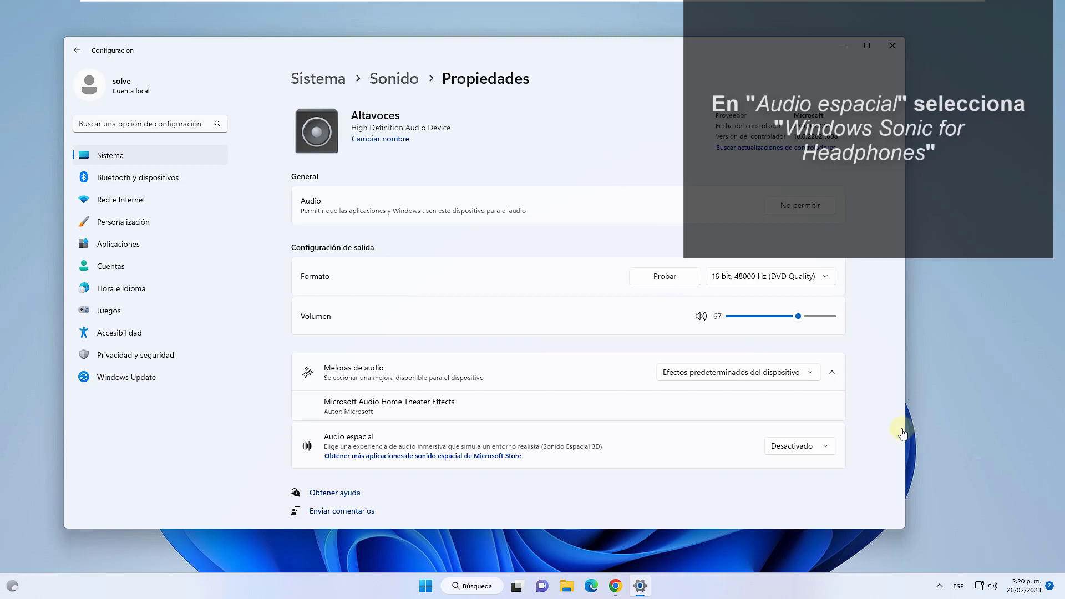
pyautogui.press('Return')
pyautogui.press('Down')
pyautogui.press('Return')
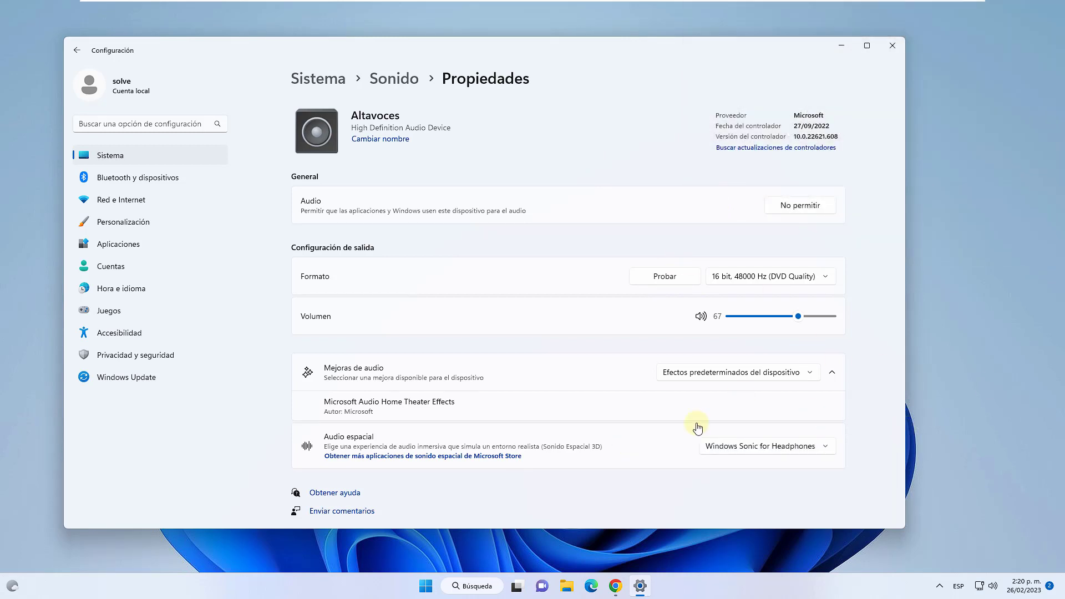
pyautogui.press('super+Down')
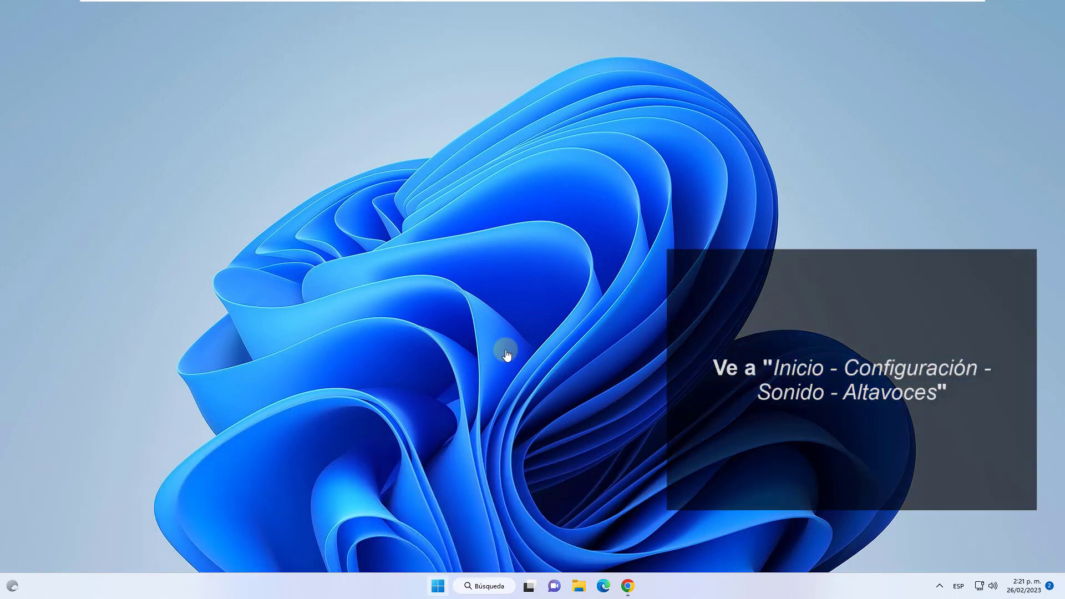
# Review the Altavoces properties in the sound settings and return to the Sonido page's advanced options.
pyautogui.click(438, 586)
pyautogui.click(666, 264)
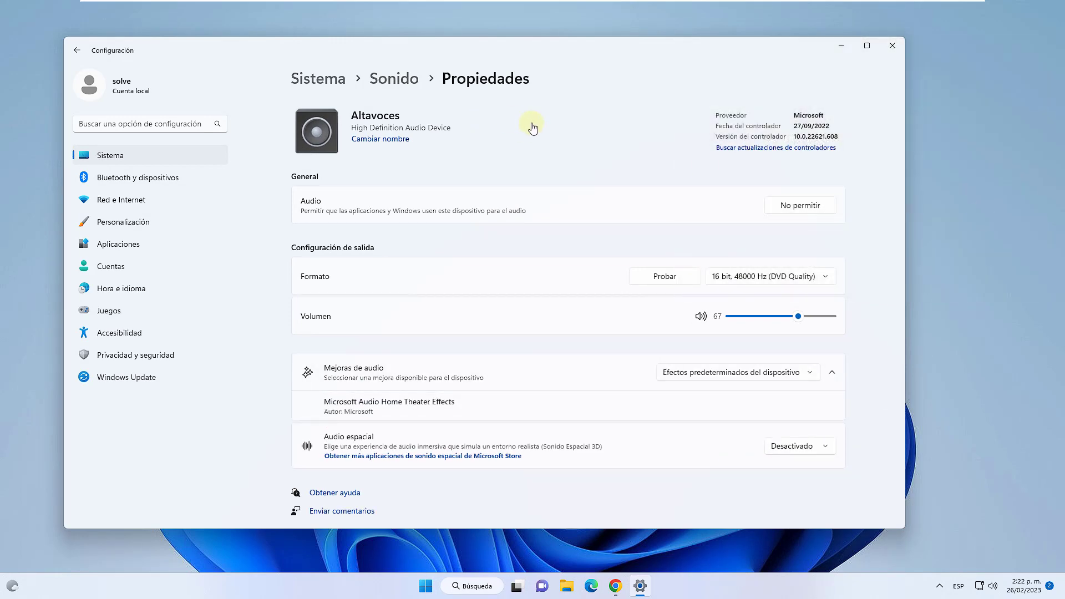
pyautogui.hotkey('alt', 'Left')
pyautogui.scroll(-3, 532, 127)
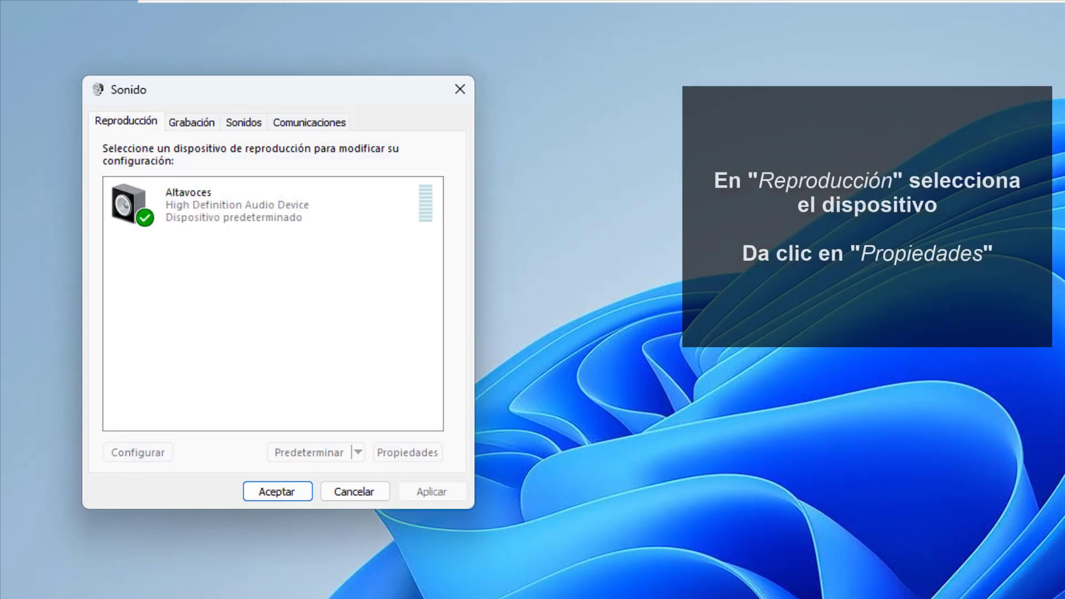
# Open the properties of the Altavoces playback device and show its Mejoras options.
pyautogui.click(400, 270)
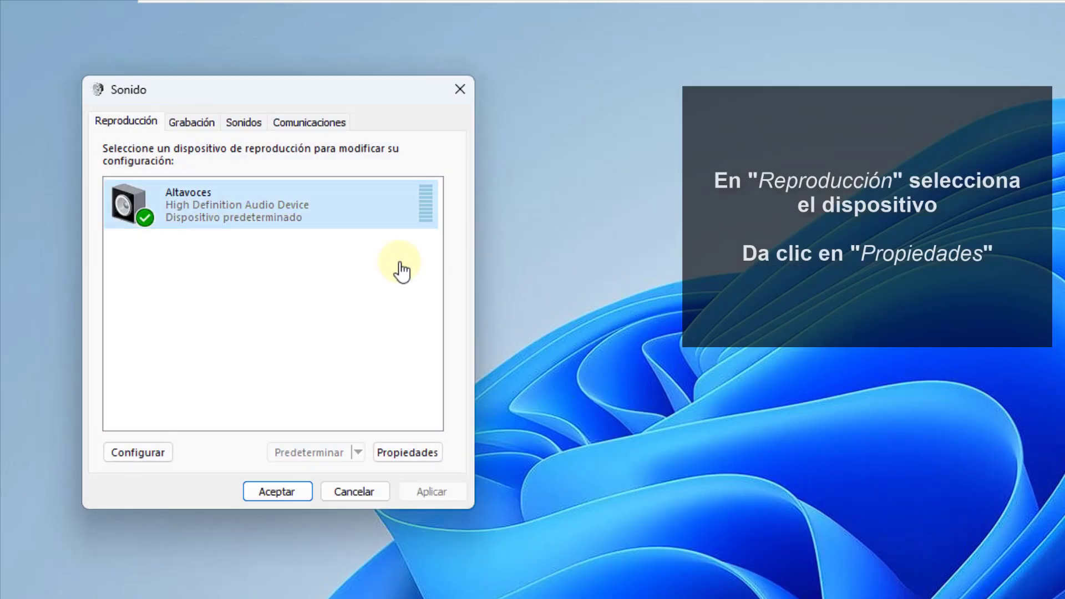
pyautogui.hotkey('alt', 'p')
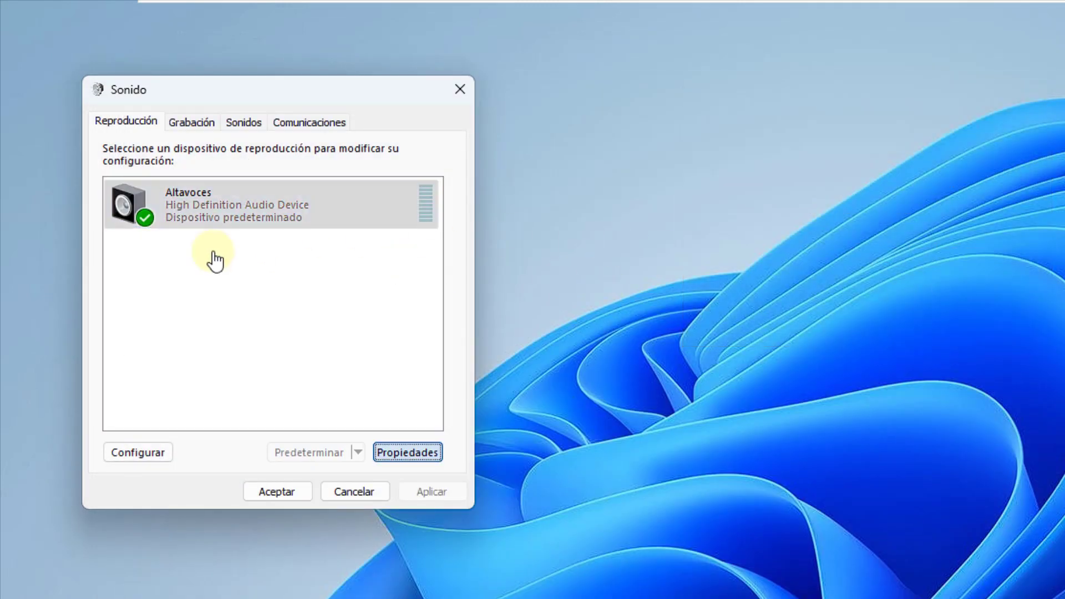
pyautogui.hotkey('ctrl', 'Tab')
pyautogui.hotkey('ctrl', 'Tab')
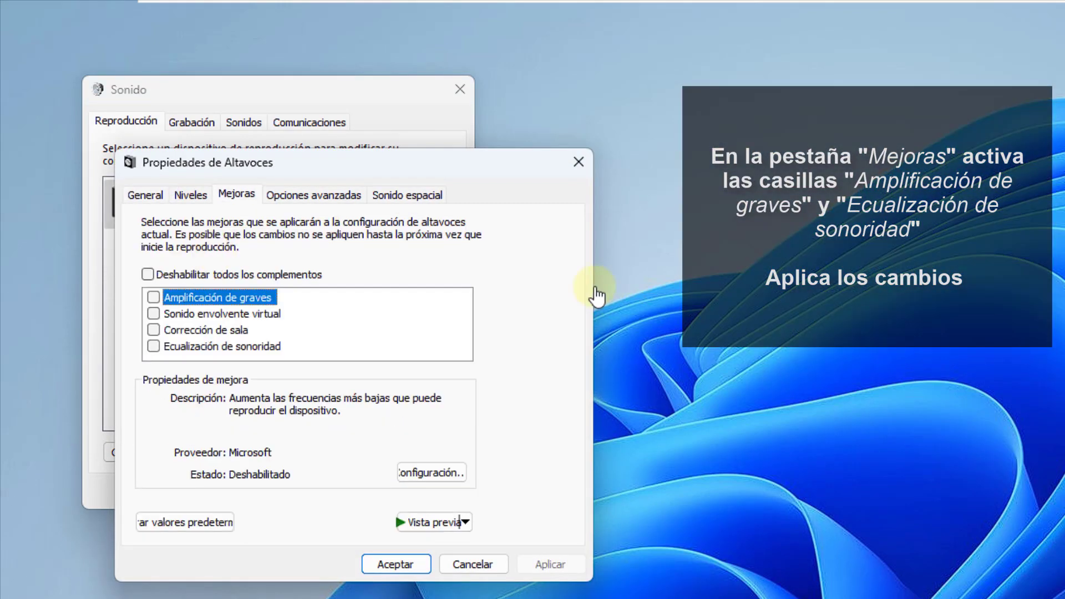
# Enable Amplificación de graves and Ecualización de sonoridad for the speakers, apply the changes and close the sound dialogs.
pyautogui.press('space')
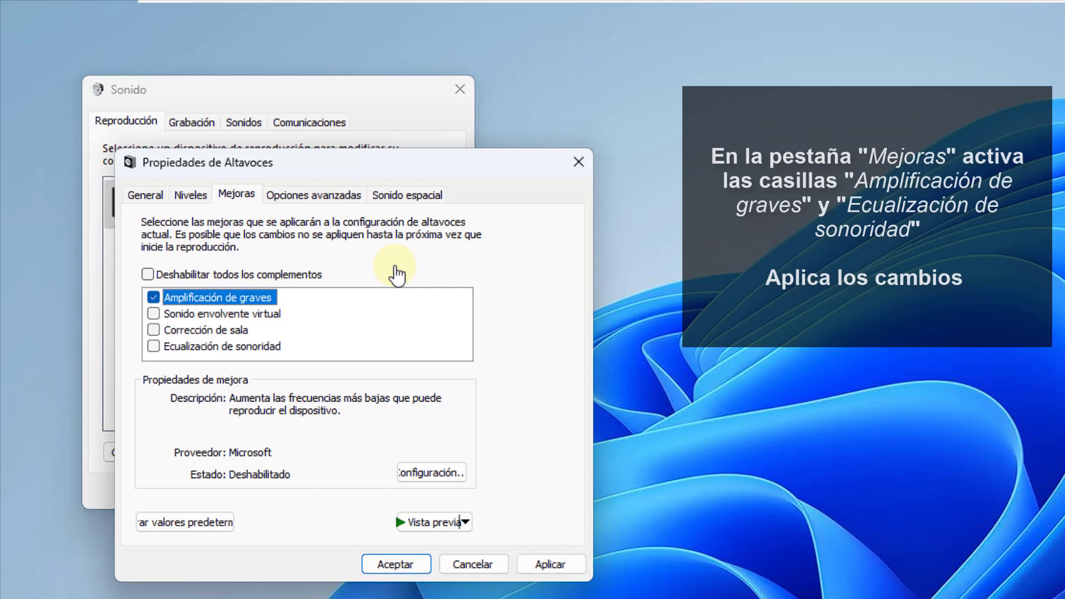
pyautogui.hotkey('alt', 'c')
pyautogui.press('Escape')
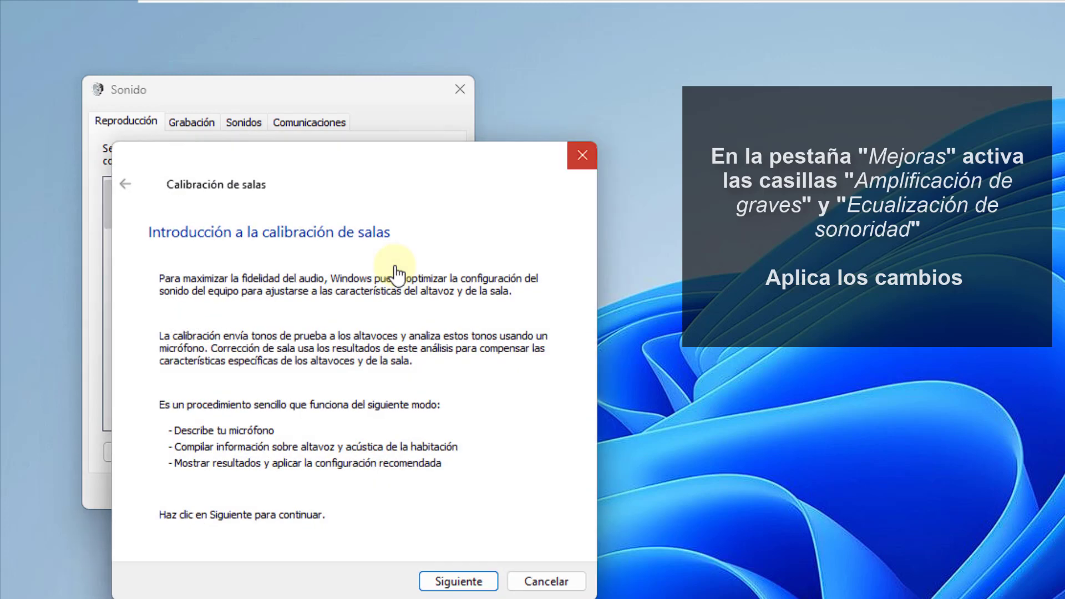
pyautogui.press('Down')
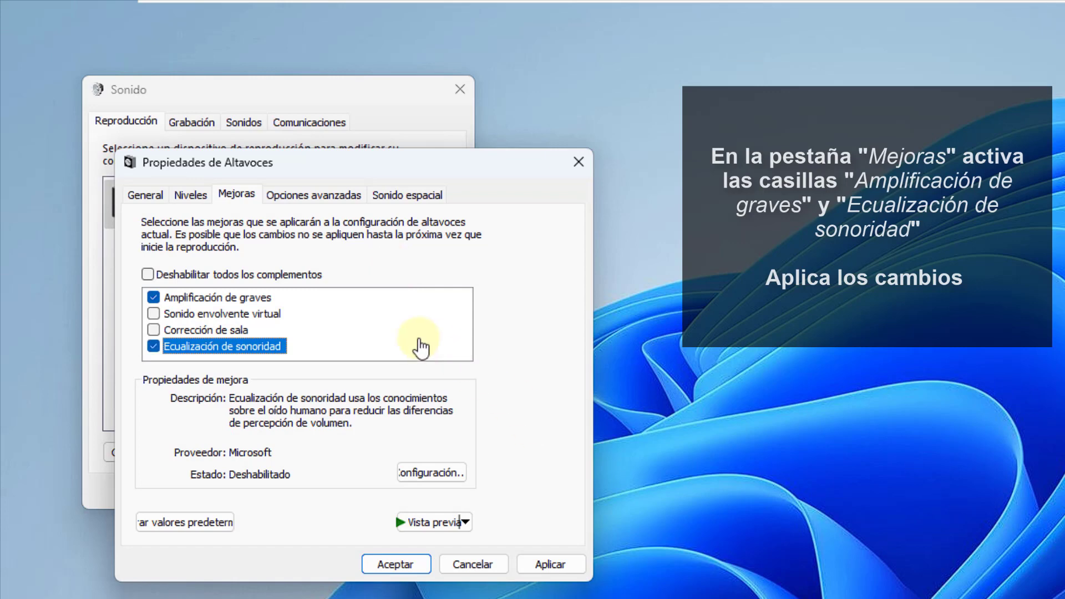
pyautogui.click(581, 563)
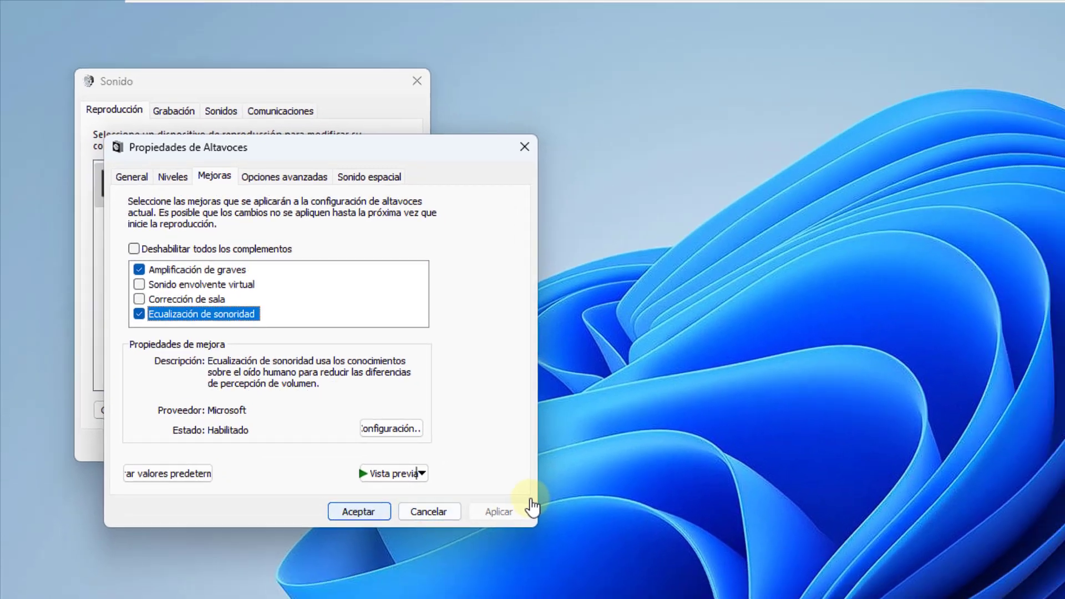
pyautogui.press('Return')
pyautogui.press('Return')
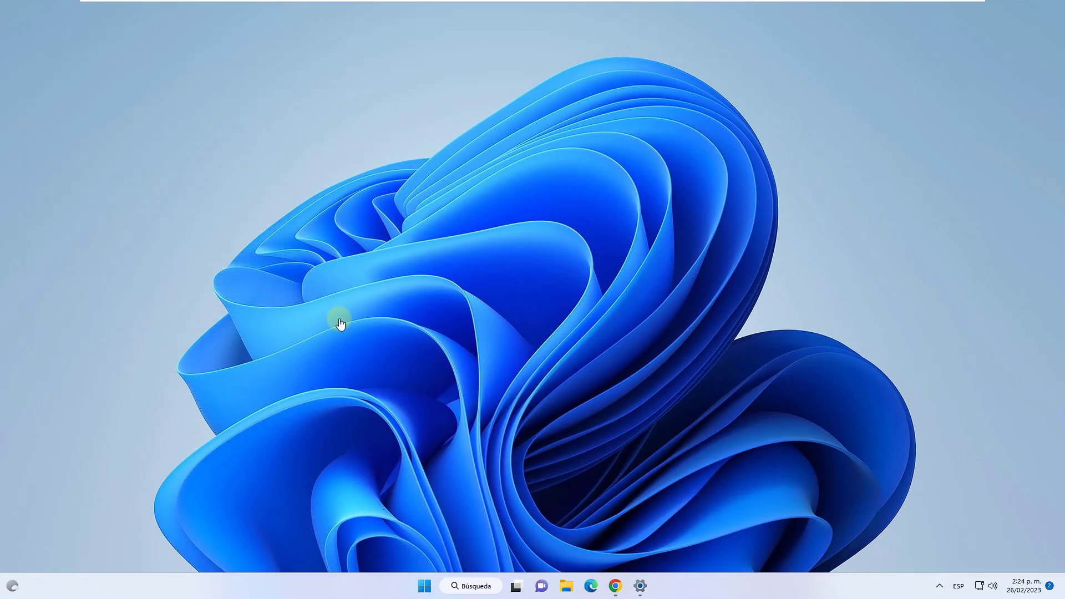
# Switch back to Settings and set Mejoras de audio to Desactivado in the Altavoces properties, closing the window when finished.
pyautogui.hotkey('alt', 'Tab')
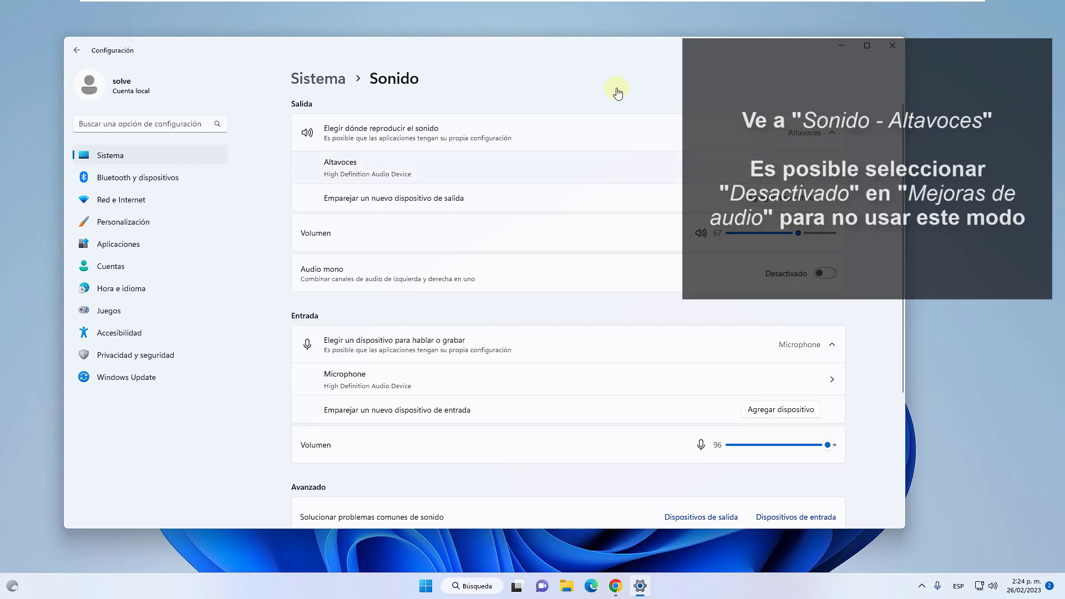
pyautogui.press('Return')
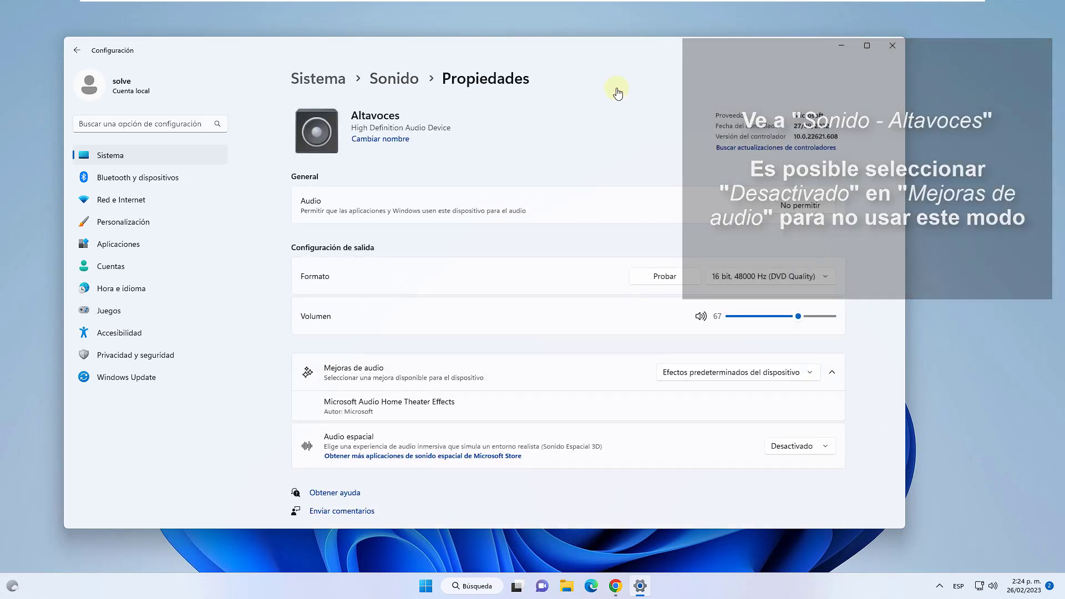
pyautogui.press('Return')
pyautogui.press('Up')
pyautogui.press('Return')
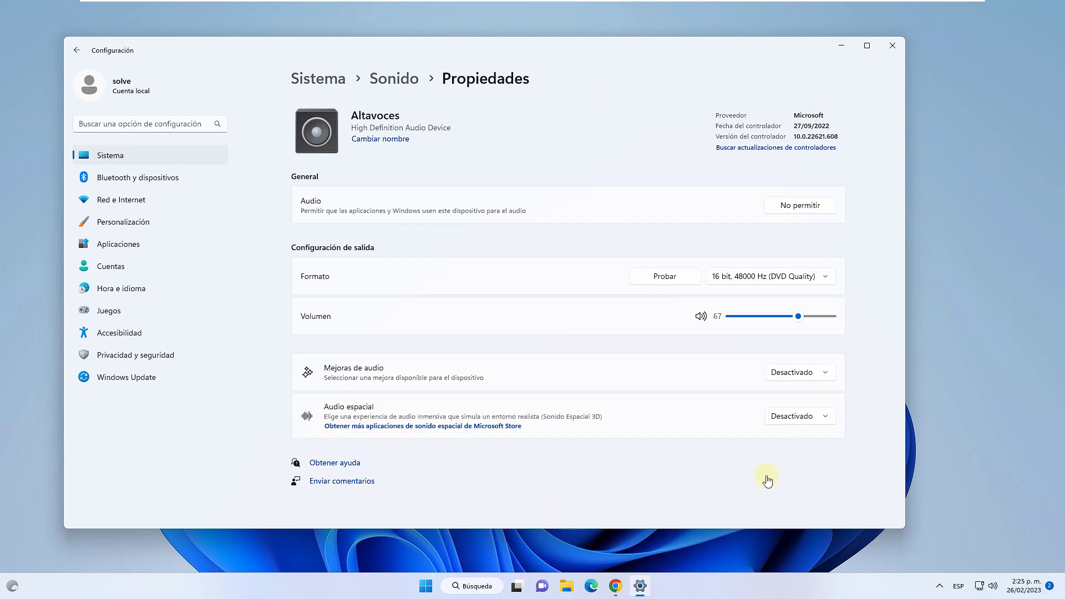
pyautogui.hotkey('alt', 'F4')
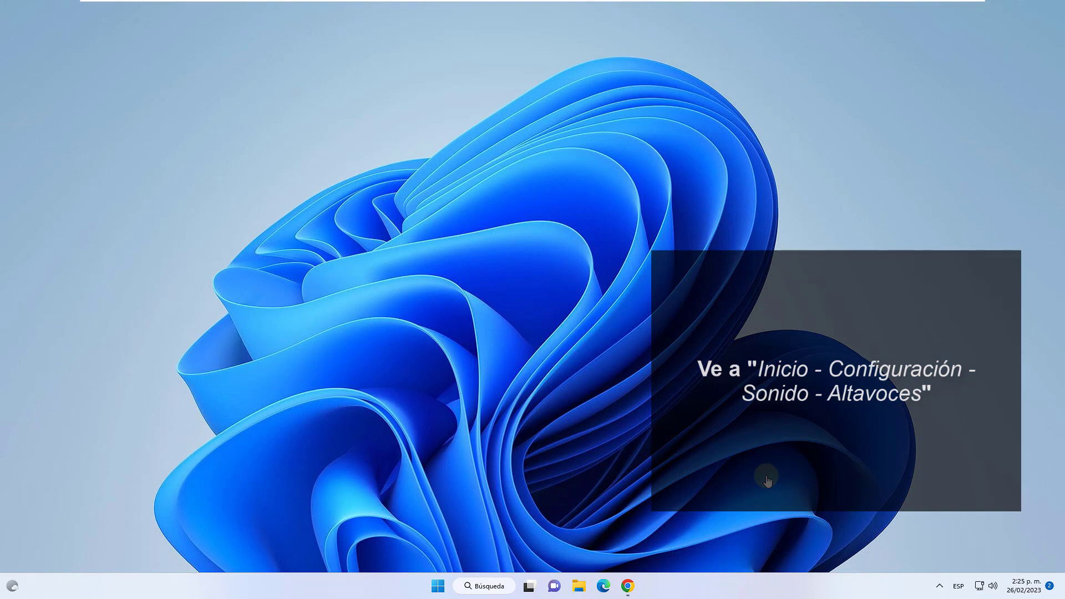
# Check the Altavoces properties in the system sound settings and close the window.
pyautogui.click(438, 586)
pyautogui.click(665, 265)
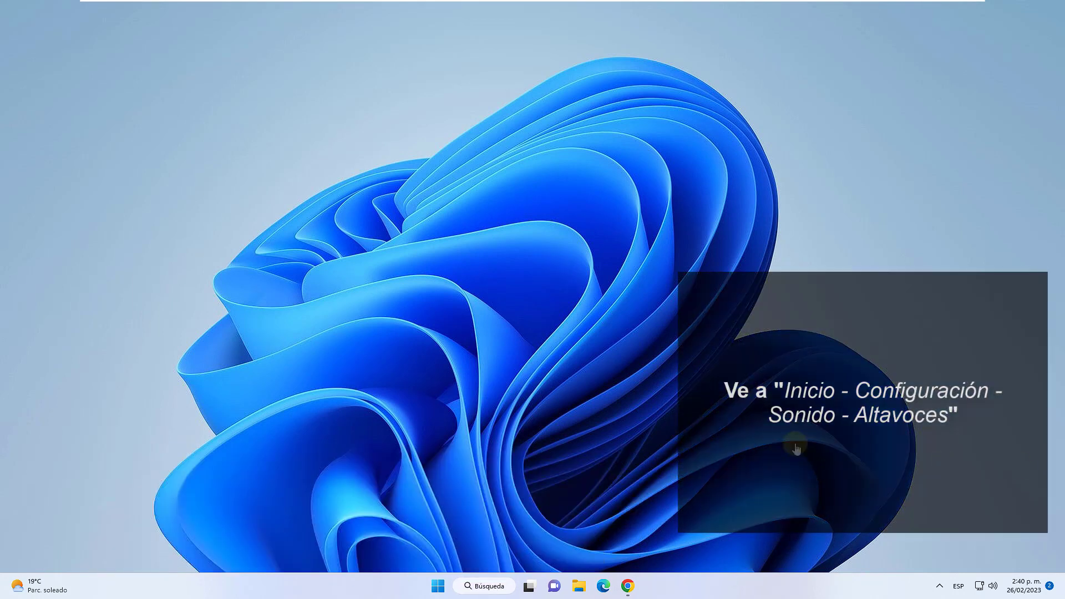
pyautogui.press('super')
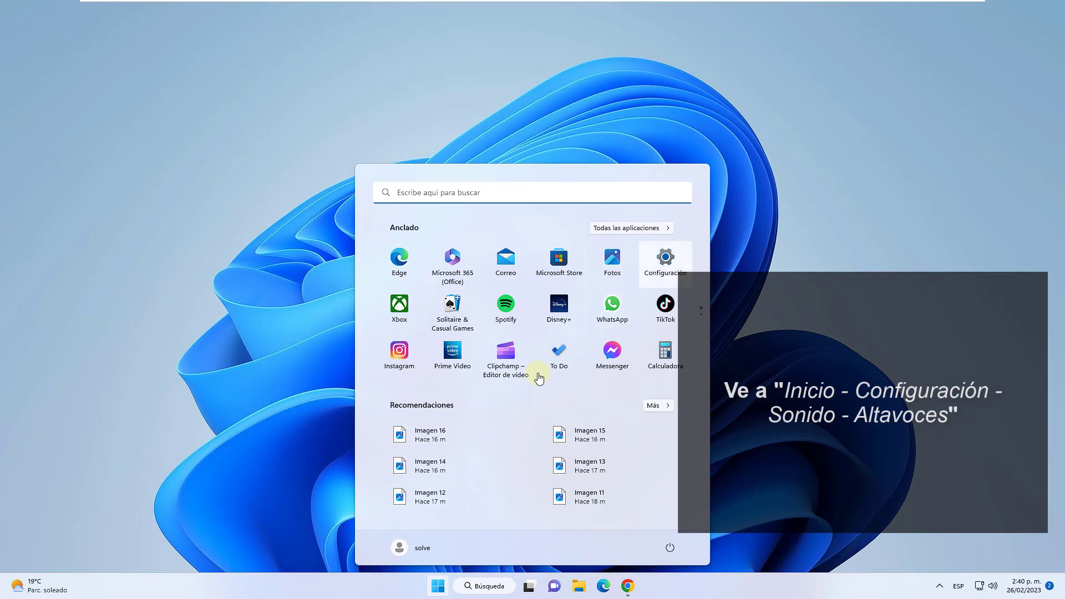
pyautogui.press('super+i')
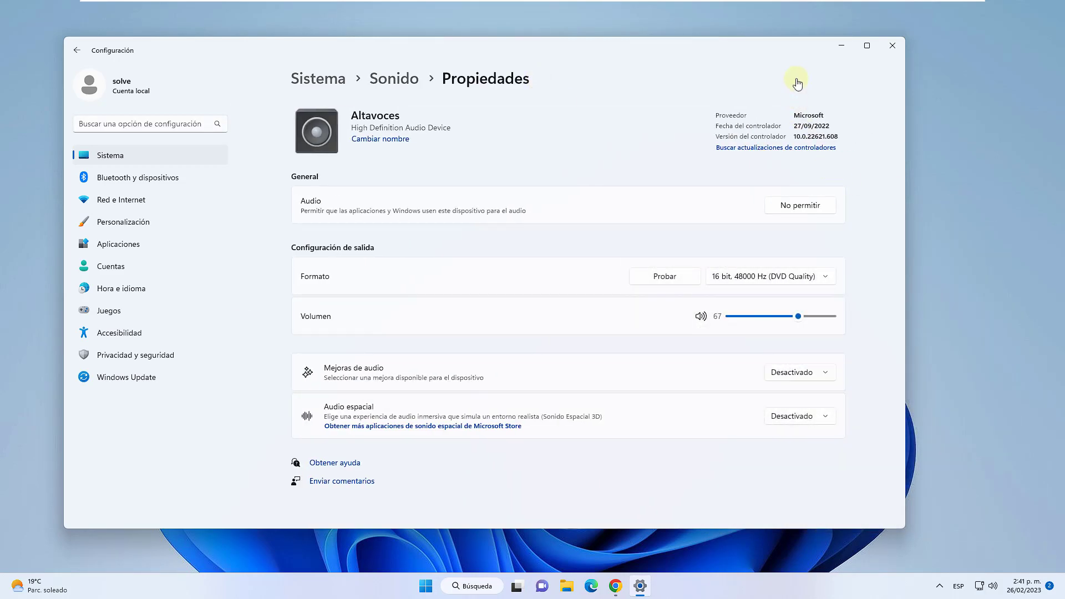
pyautogui.hotkey('alt', 'F4')
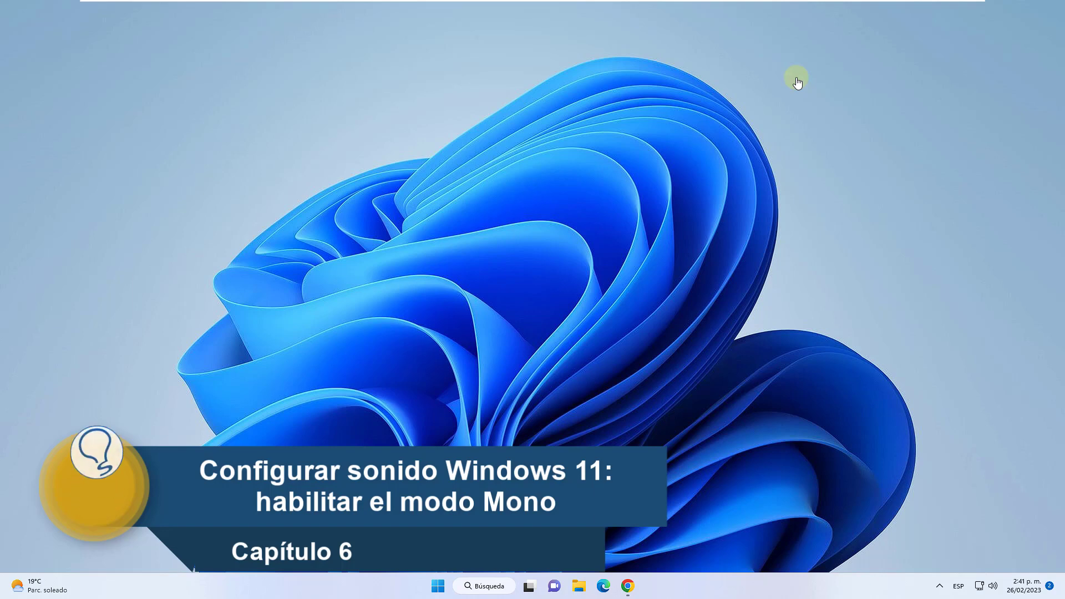
# Turn Audio mono on and back off in the system's Sonido settings, and close the window.
pyautogui.click(438, 586)
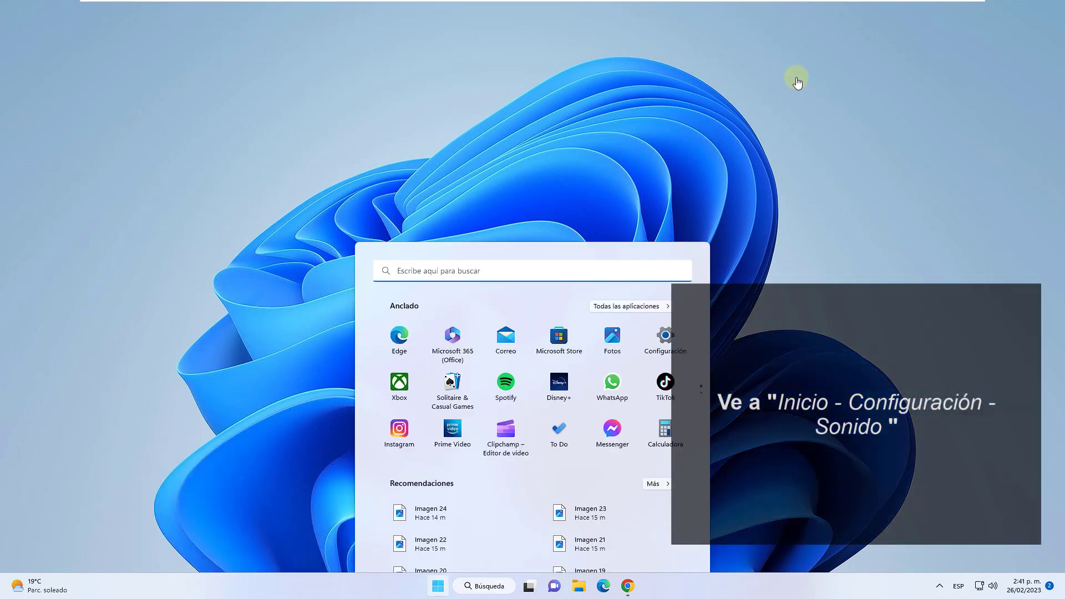
pyautogui.click(667, 264)
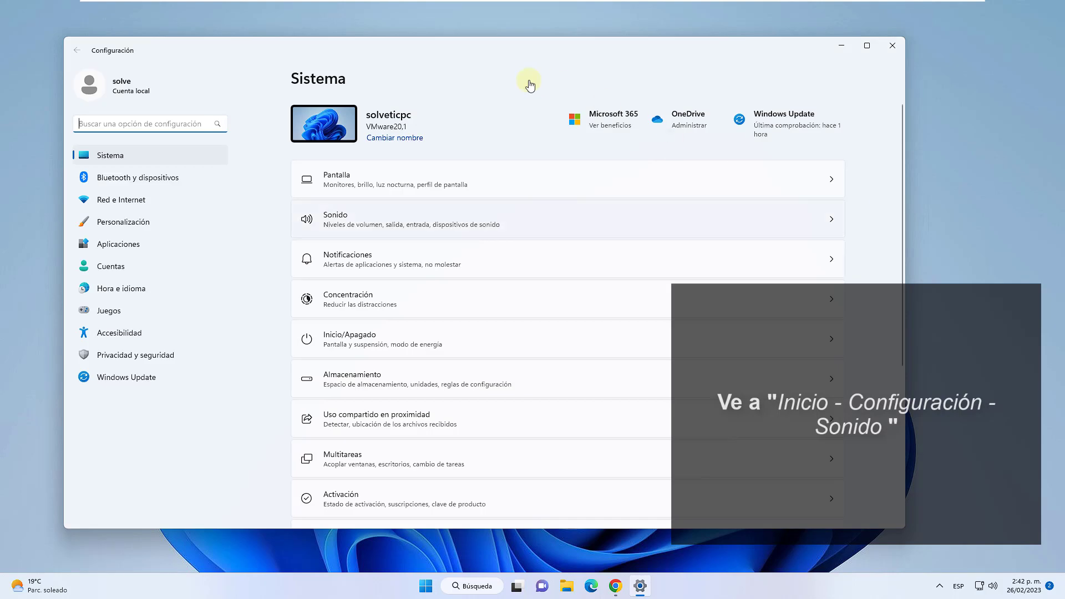
pyautogui.click(530, 219)
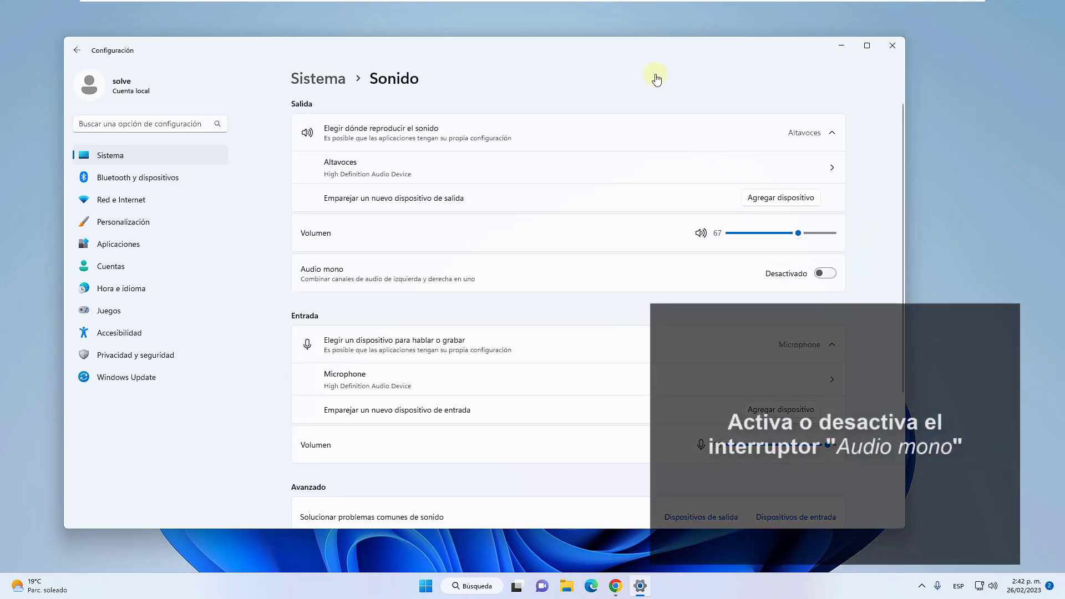
pyautogui.click(825, 273)
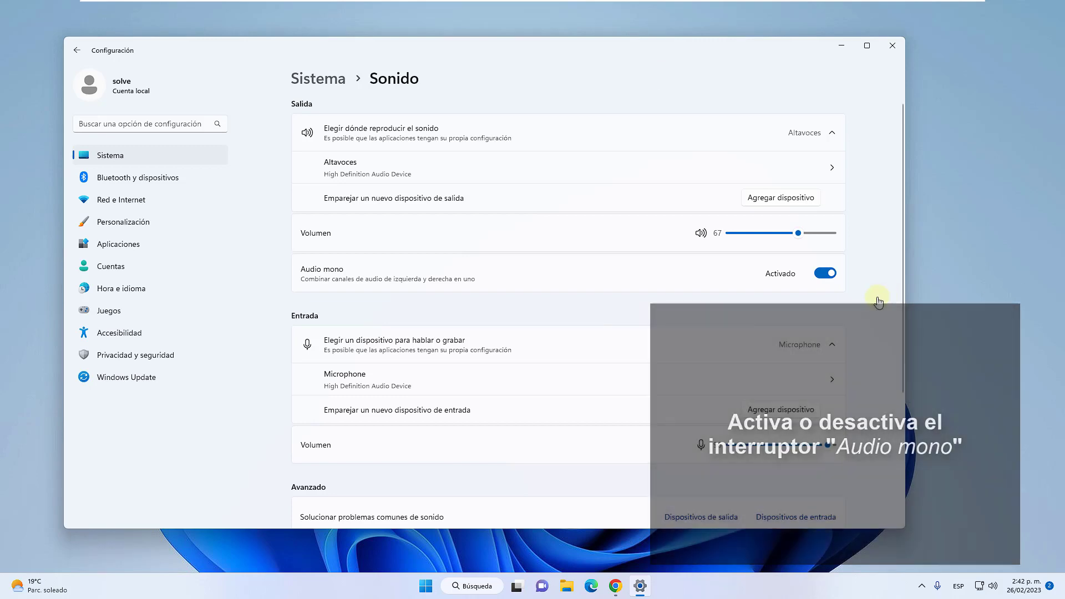
pyautogui.press('space')
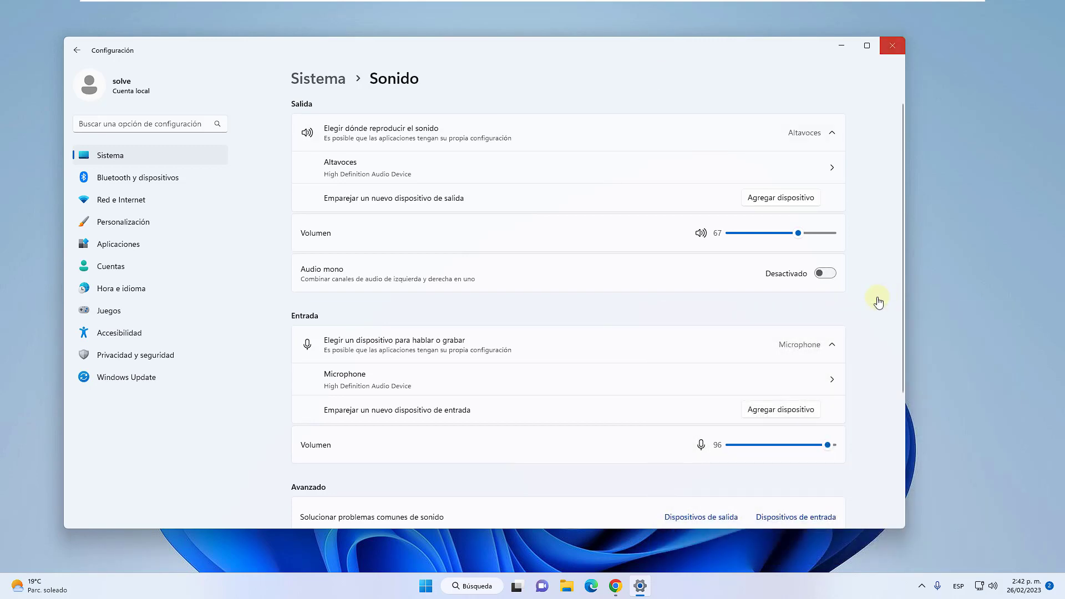
pyautogui.hotkey('alt', 'F4')
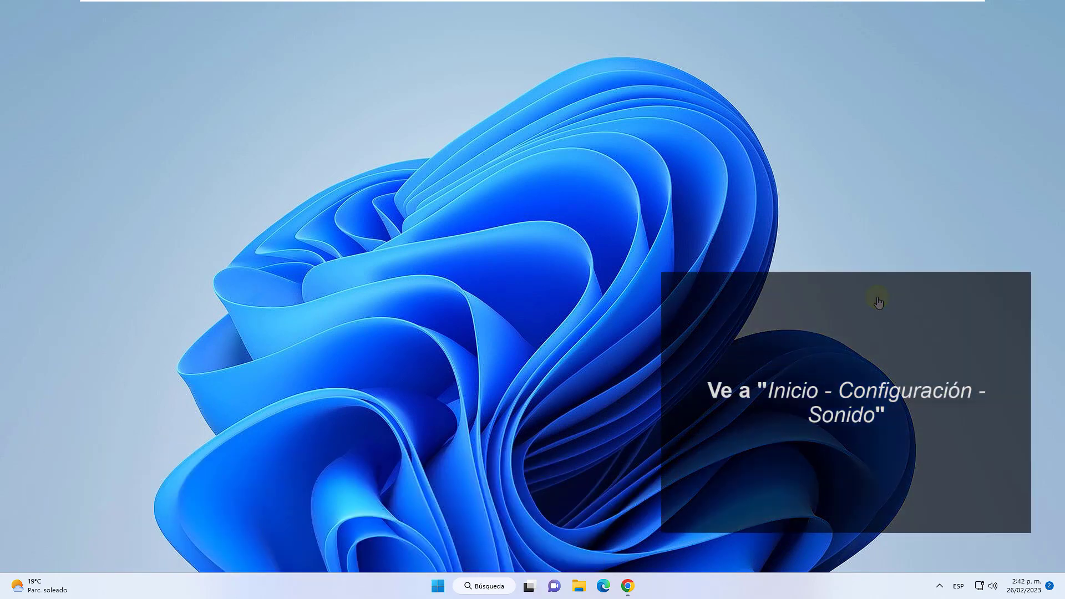
# Try to add a new device from the Sonido settings, cancel the attempt and close Settings.
pyautogui.click(438, 586)
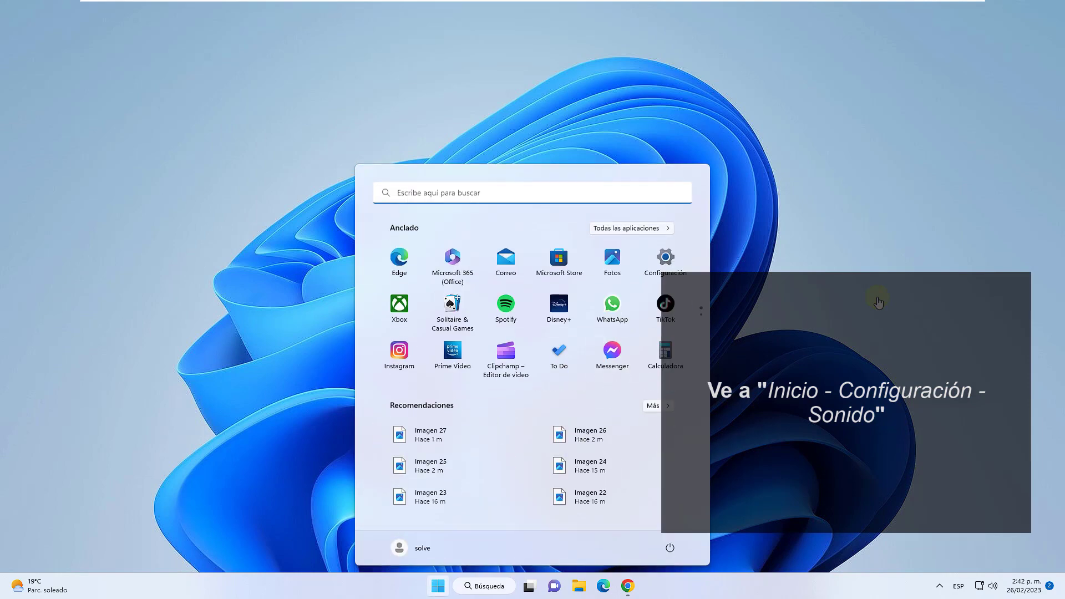
pyautogui.click(666, 265)
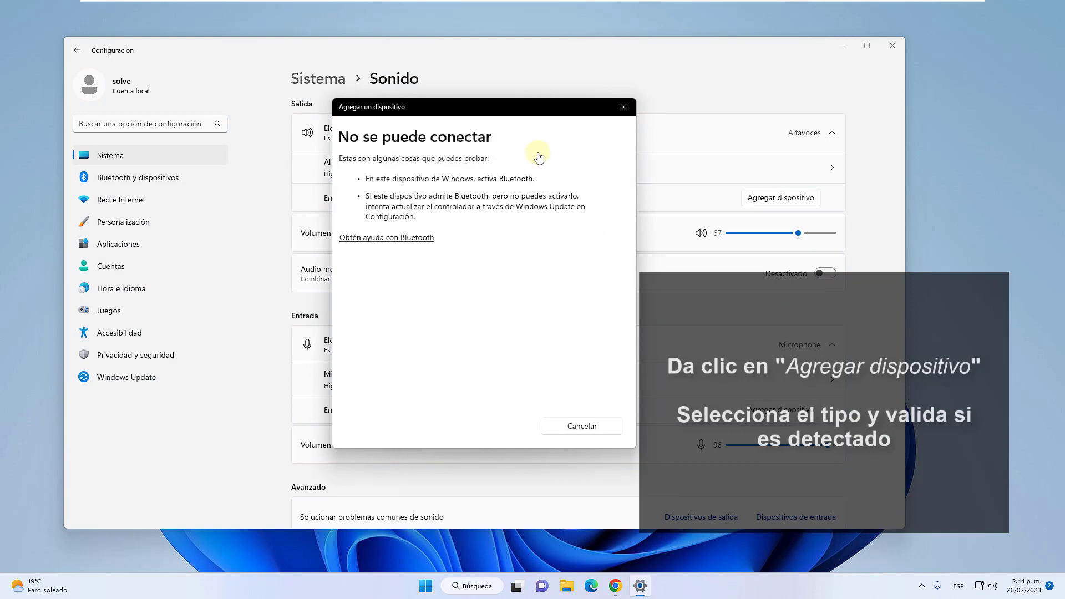
pyautogui.press('Escape')
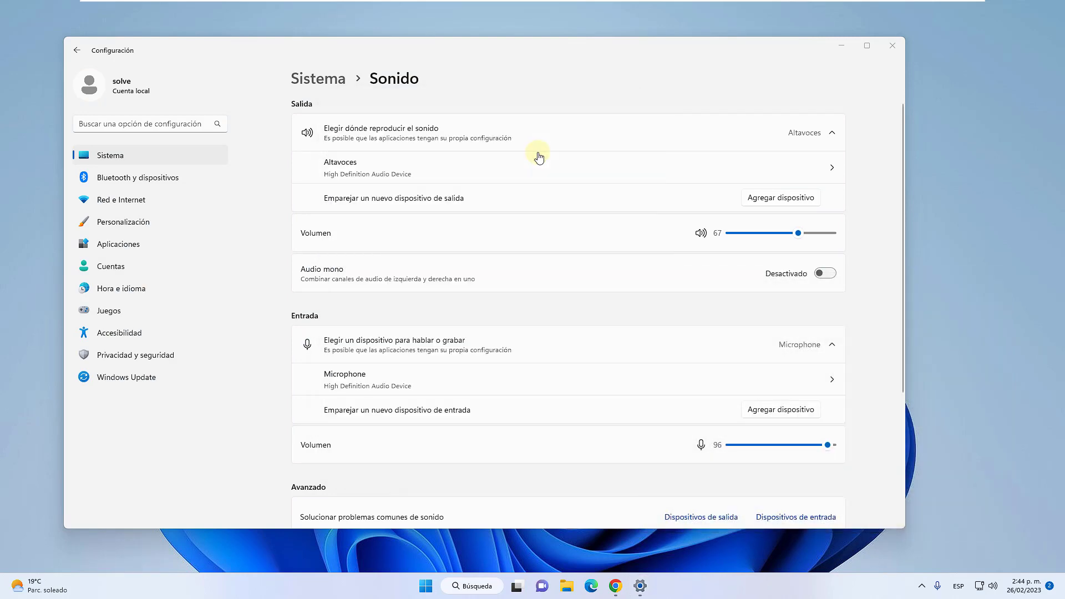
pyautogui.hotkey('alt', 'F4')
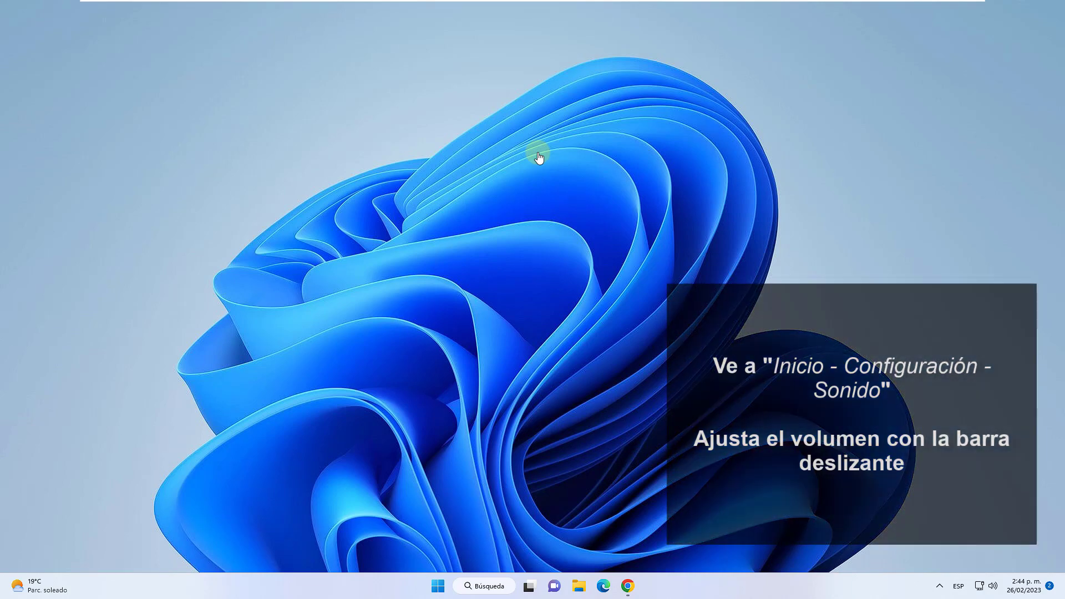
# Open the system's Sonido settings and adjust the output volume with its slider, ending at 64.
pyautogui.press('super')
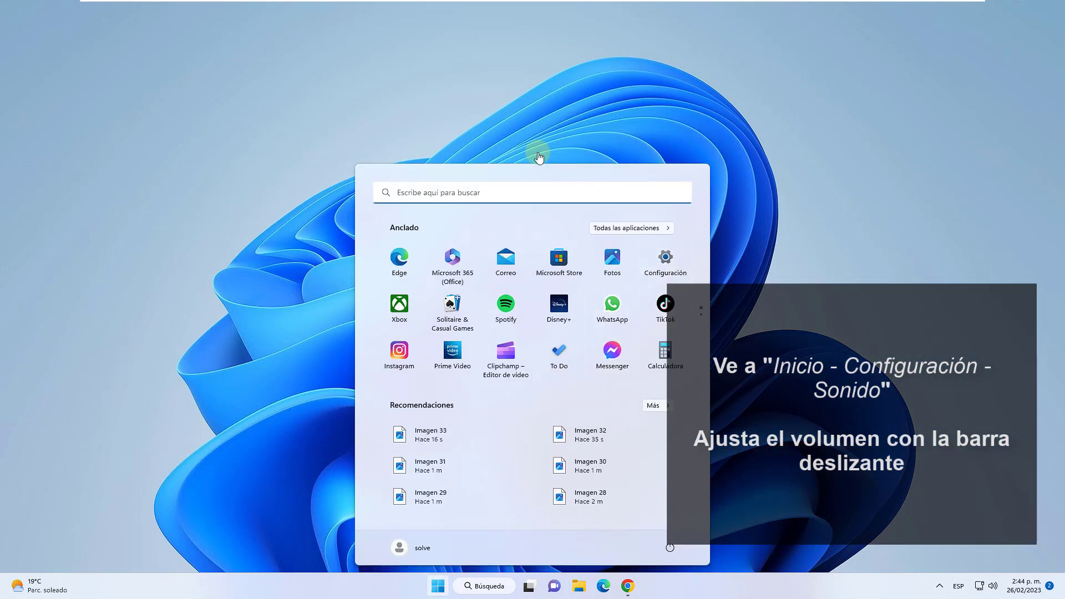
pyautogui.press('super+i')
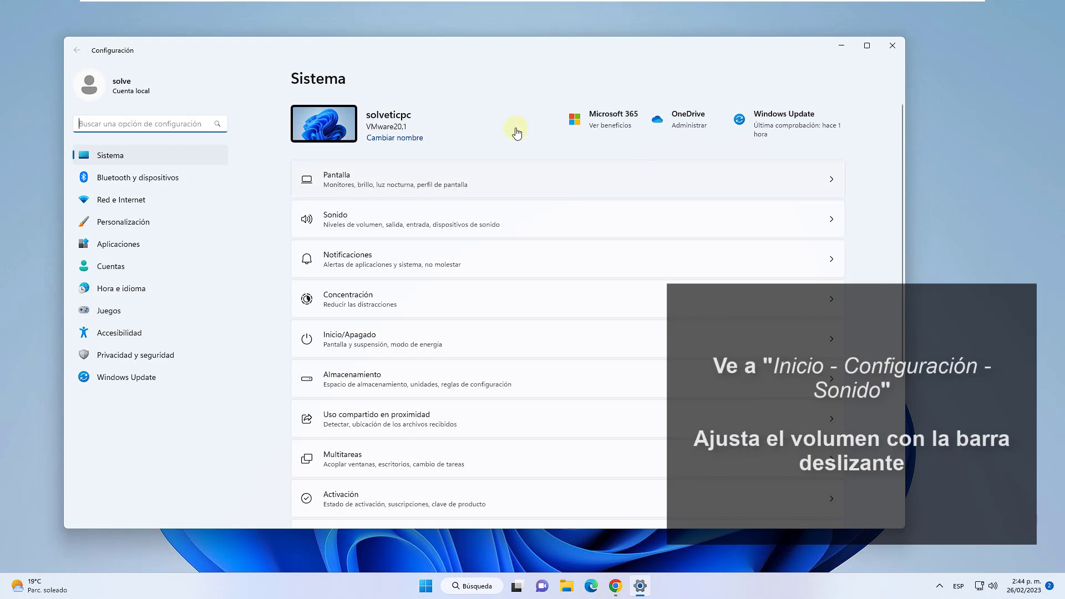
pyautogui.press('Return')
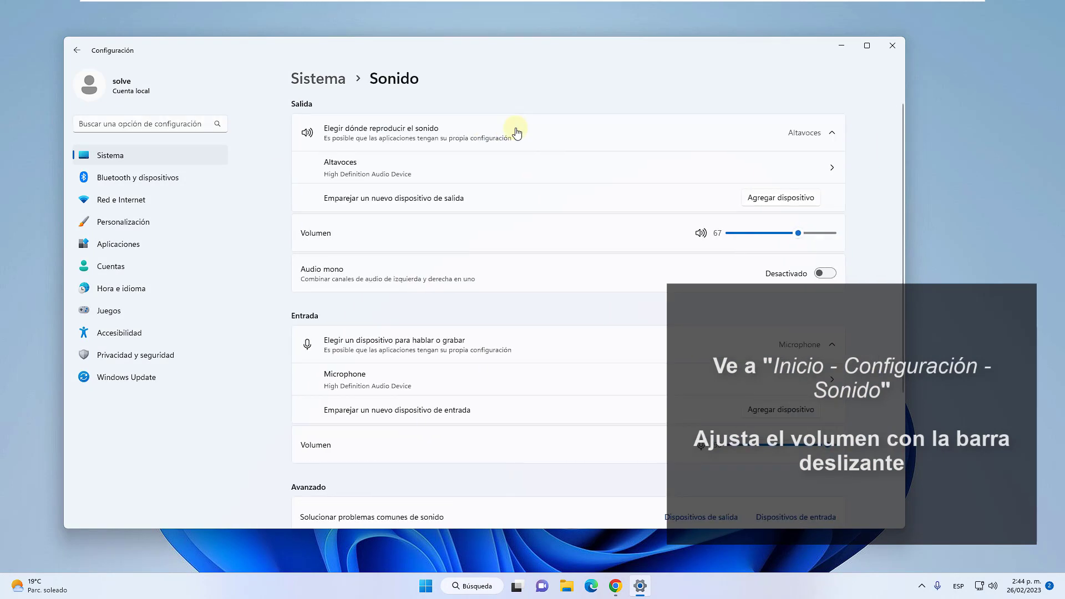
pyautogui.press('Right')
pyautogui.press('Right')
pyautogui.press('Right')
pyautogui.press('Right')
pyautogui.press('Right')
pyautogui.press('Right')
pyautogui.press('Right')
pyautogui.press('Right')
pyautogui.press('Right')
pyautogui.press('Right')
pyautogui.press('Right')
pyautogui.press('Right')
pyautogui.press('Right')
pyautogui.press('Right')
pyautogui.press('Right')
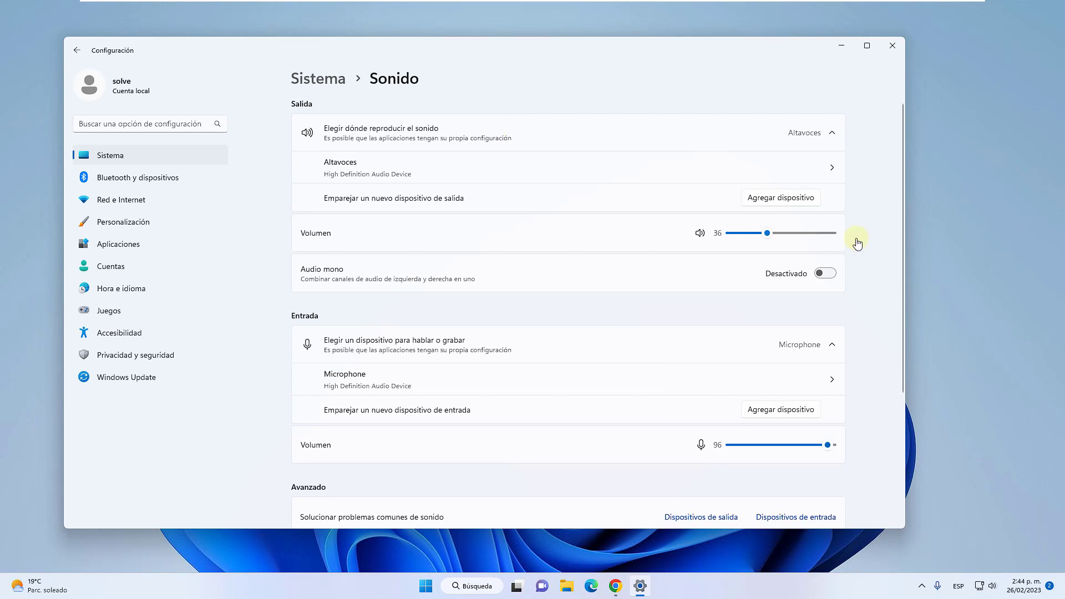
pyautogui.press('Right')
pyautogui.press('Right')
pyautogui.press('Right')
pyautogui.press('Right')
pyautogui.press('Right')
pyautogui.press('Right')
pyautogui.press('Right')
pyautogui.press('Right')
pyautogui.press('Right')
pyautogui.press('Right')
pyautogui.press('Right')
pyautogui.press('Right')
pyautogui.press('Right')
pyautogui.press('Right')
pyautogui.press('Right')
pyautogui.press('Right')
pyautogui.press('Right')
pyautogui.press('Right')
pyautogui.press('Right')
pyautogui.press('Right')
# Open Mezclador de volumen, lower the Sonidos del sistema volume, raise it back to 100 and close the window.
pyautogui.scroll(-3, 857, 243)
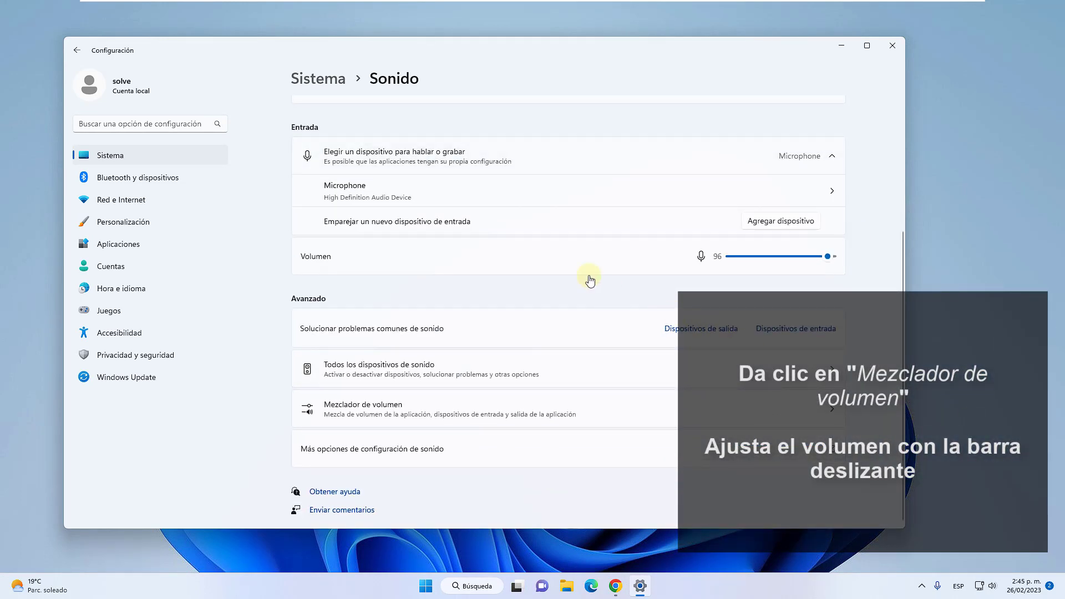
pyautogui.press('Tab')
pyautogui.press('Tab')
pyautogui.press('Return')
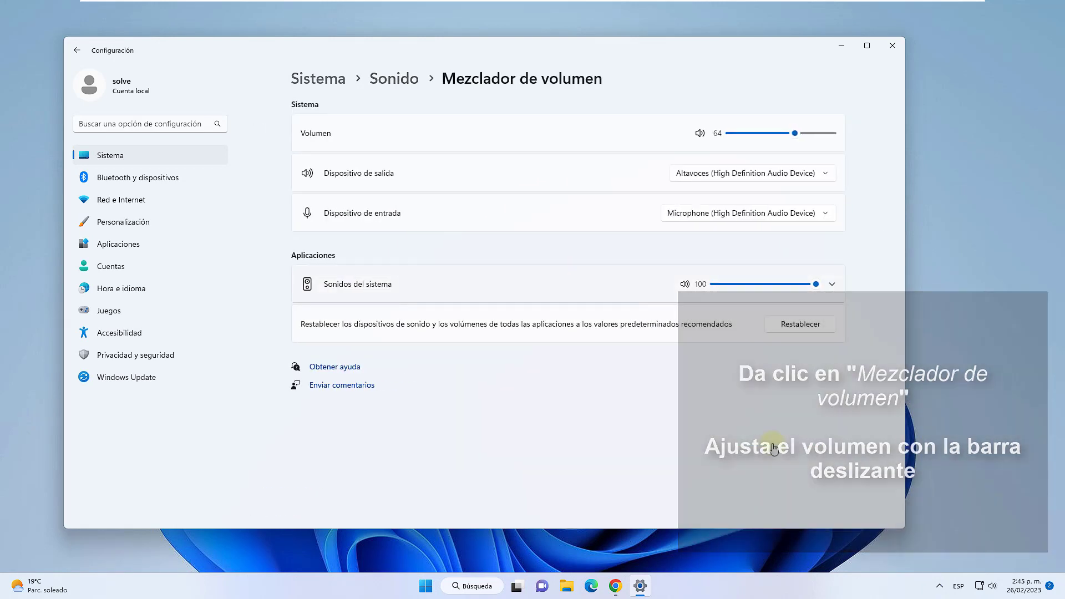
pyautogui.press('Left')
pyautogui.press('Left')
pyautogui.press('Left')
pyautogui.press('Left')
pyautogui.press('Left')
pyautogui.press('Left')
pyautogui.press('Left')
pyautogui.press('Left')
pyautogui.press('Left')
pyautogui.press('Left')
pyautogui.press('Right')
pyautogui.press('Right')
pyautogui.press('Right')
pyautogui.press('Right')
pyautogui.press('Right')
pyautogui.press('Right')
pyautogui.press('Right')
pyautogui.press('Right')
pyautogui.press('Right')
pyautogui.press('Right')
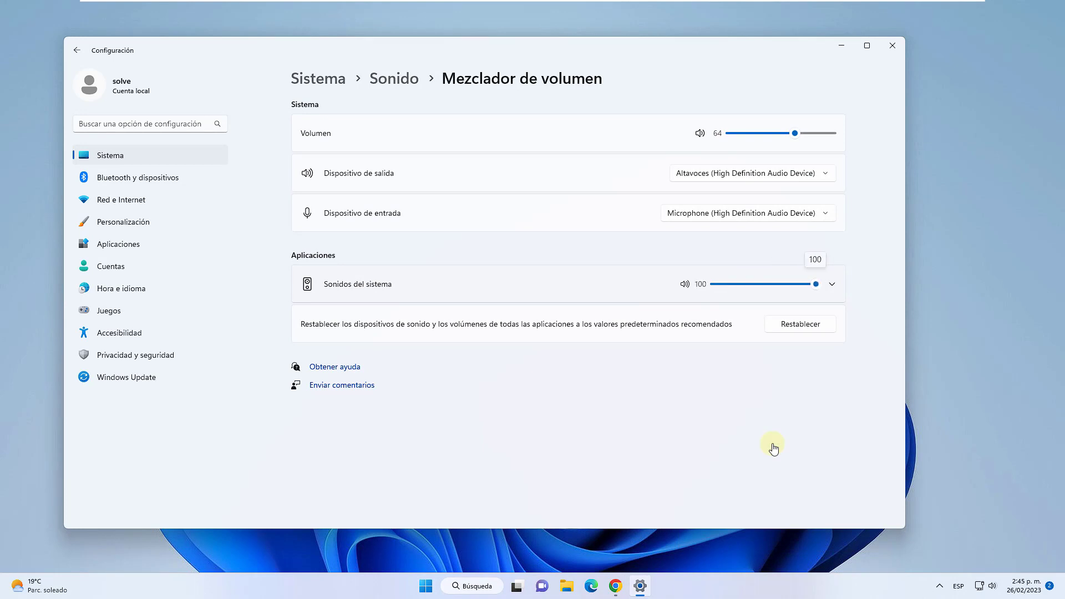
pyautogui.hotkey('alt', 'F4')
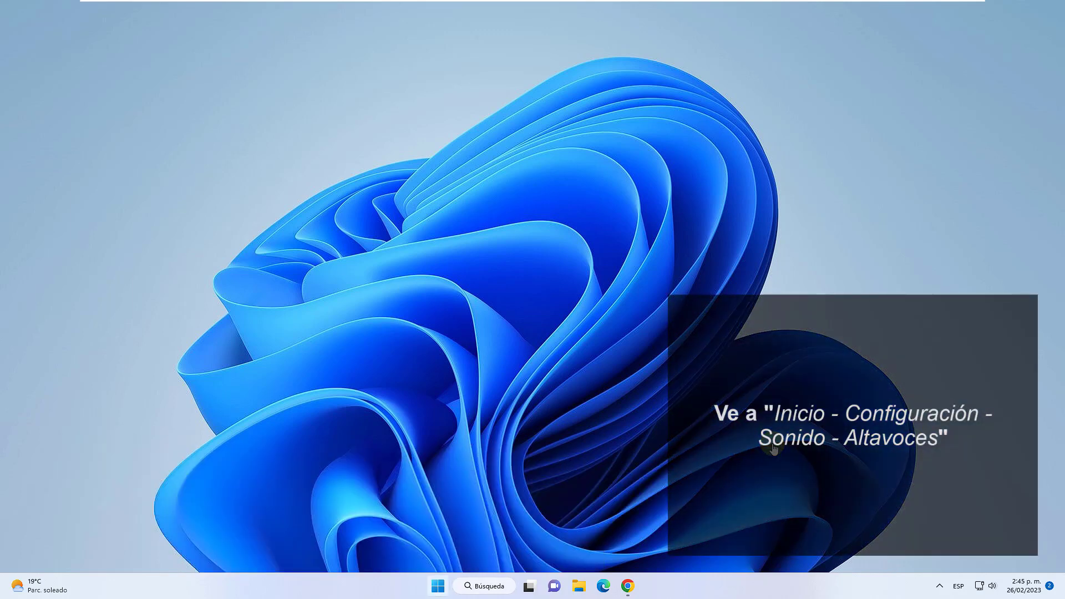
# Rename the Altavoces output device to Altavoces Solvetic in its sound properties and close Settings.
pyautogui.click(438, 586)
pyautogui.click(665, 265)
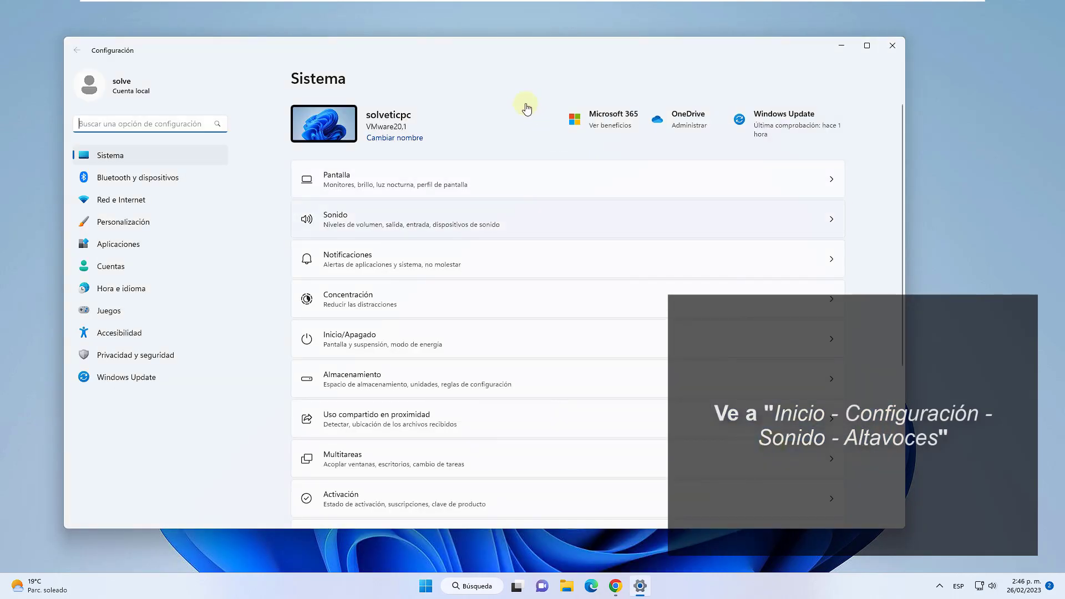
pyautogui.click(614, 154)
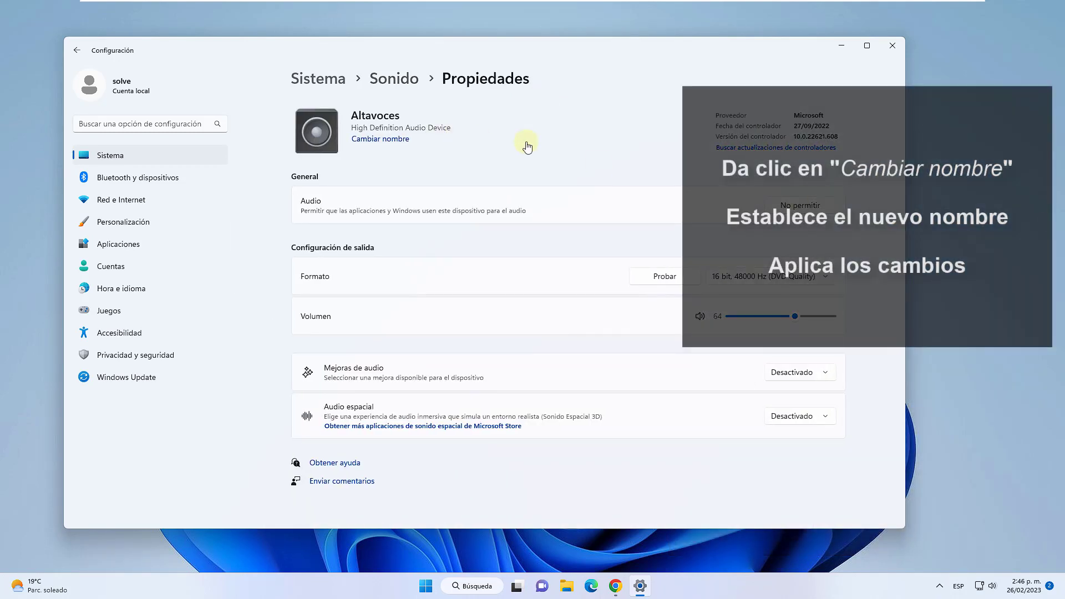
pyautogui.press('Return')
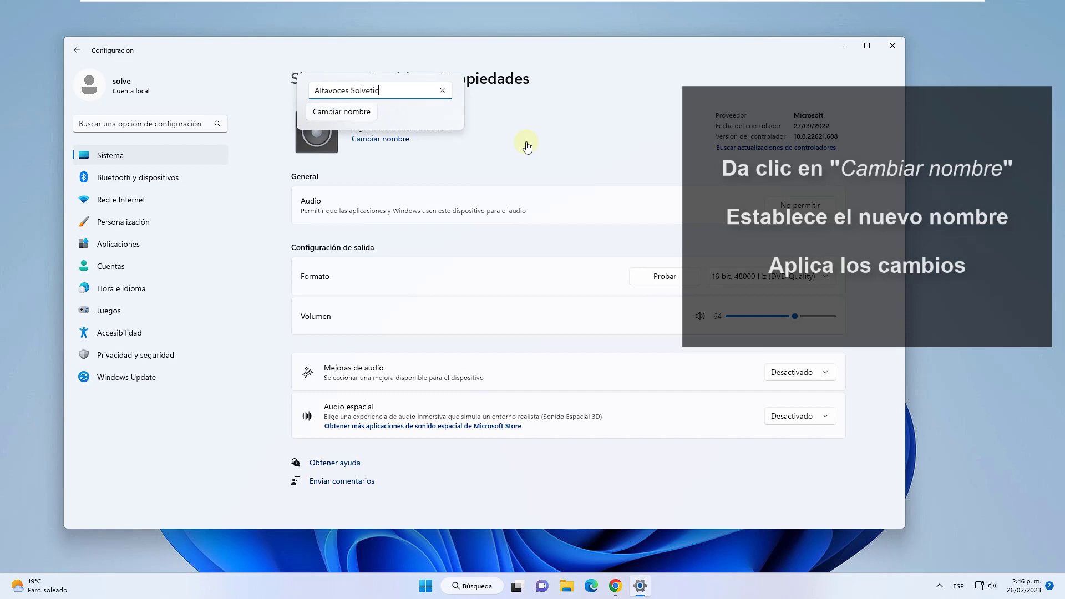
pyautogui.click(346, 113)
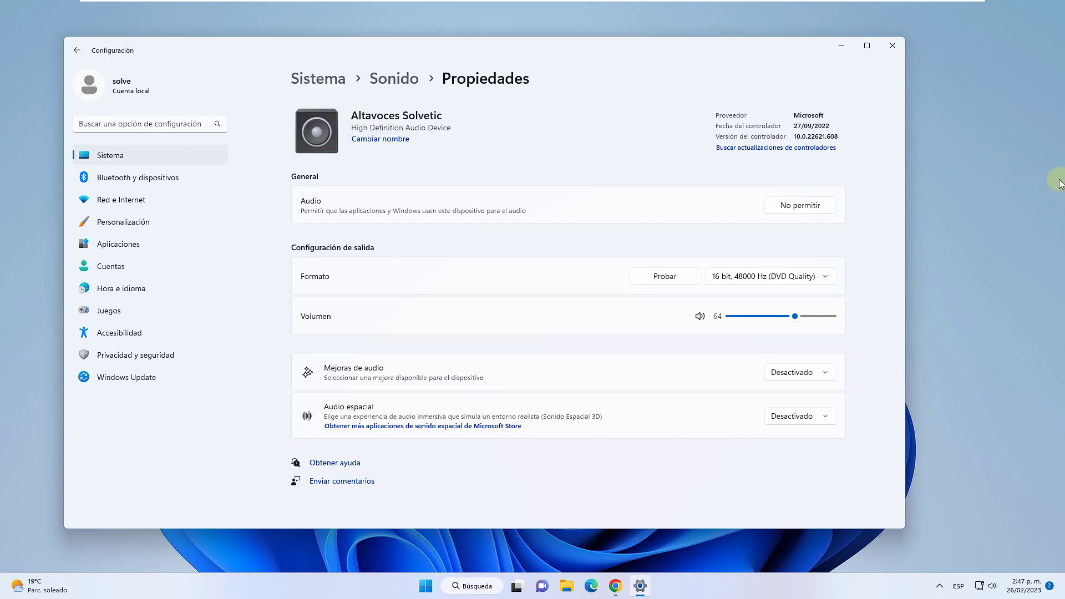
pyautogui.hotkey('alt', 'F4')
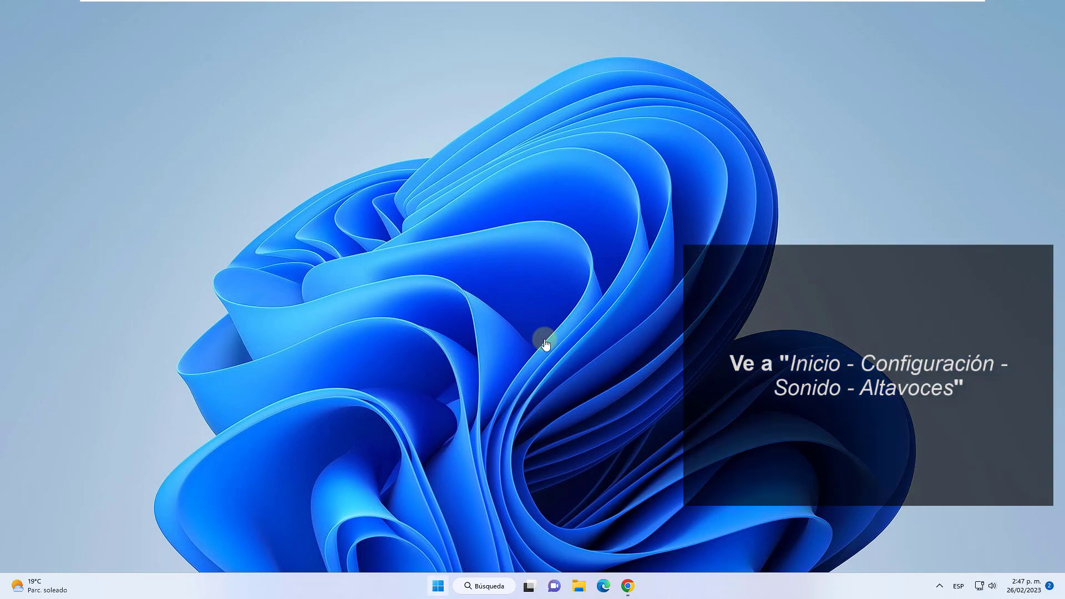
# Reopen Settings to check the speaker device's properties under Sonido, and close the window.
pyautogui.press('super')
pyautogui.press('super+i')
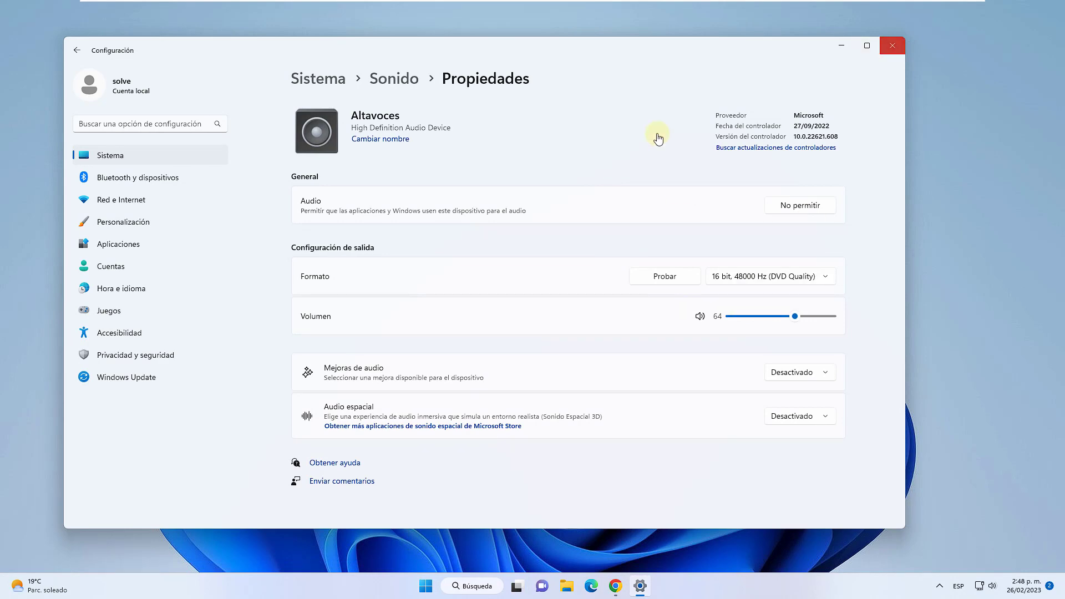
pyautogui.hotkey('alt', 'F4')
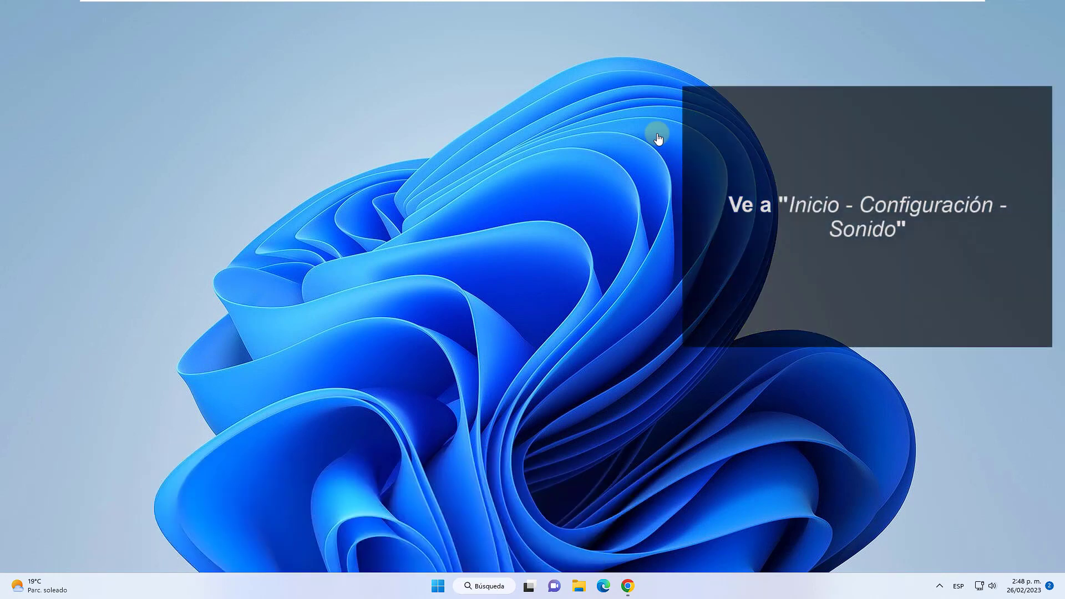
# From the advanced sound options, open the Balance levels in the properties of the Altavoces playback device.
pyautogui.click(438, 586)
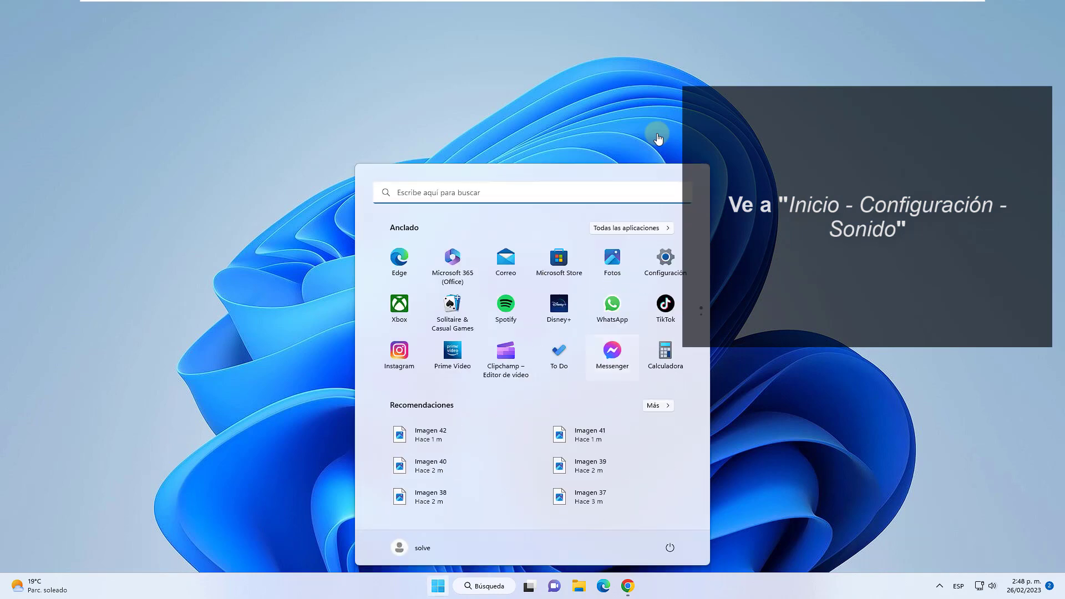
pyautogui.click(664, 264)
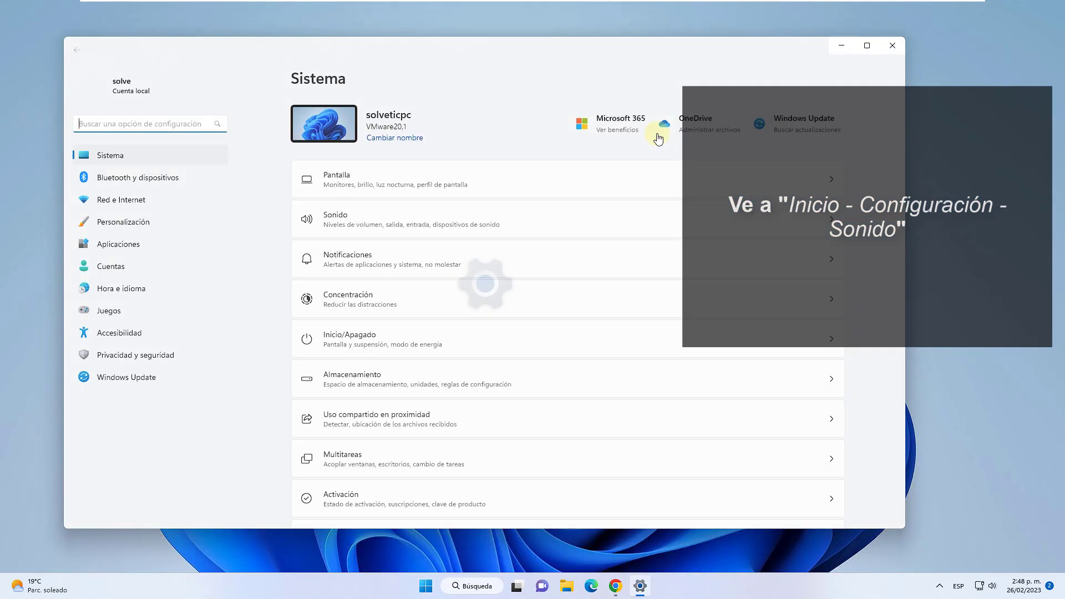
pyautogui.click(486, 219)
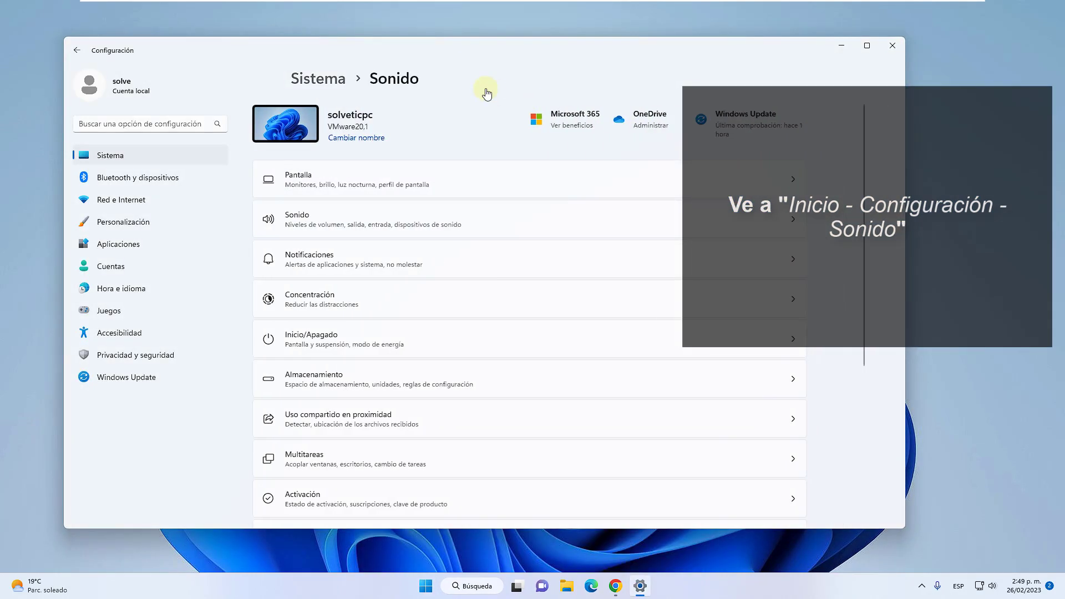
pyautogui.scroll(-3, 509, 304)
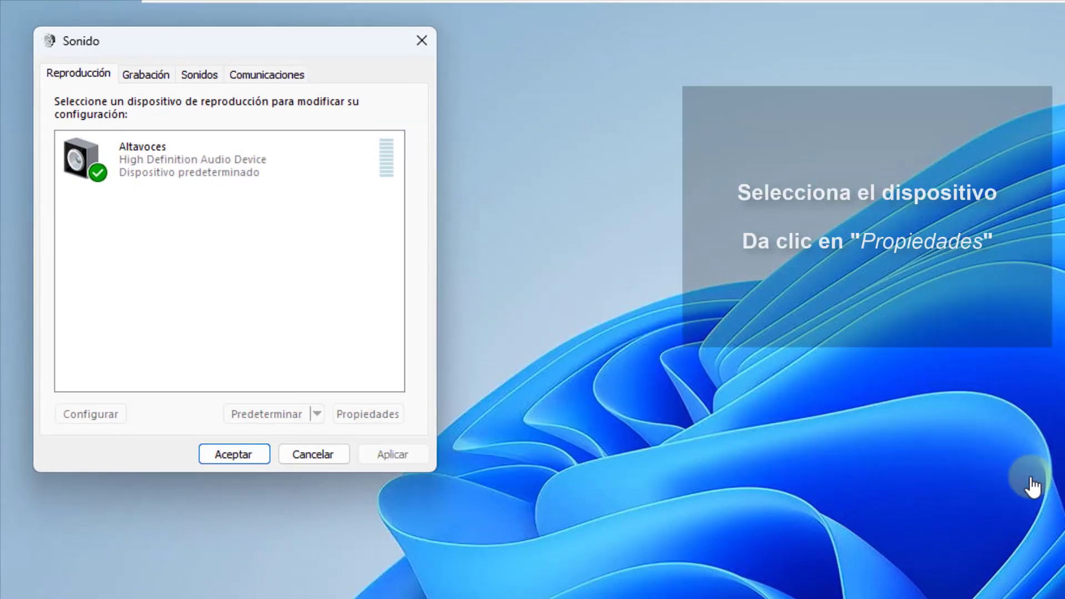
pyautogui.click(227, 159)
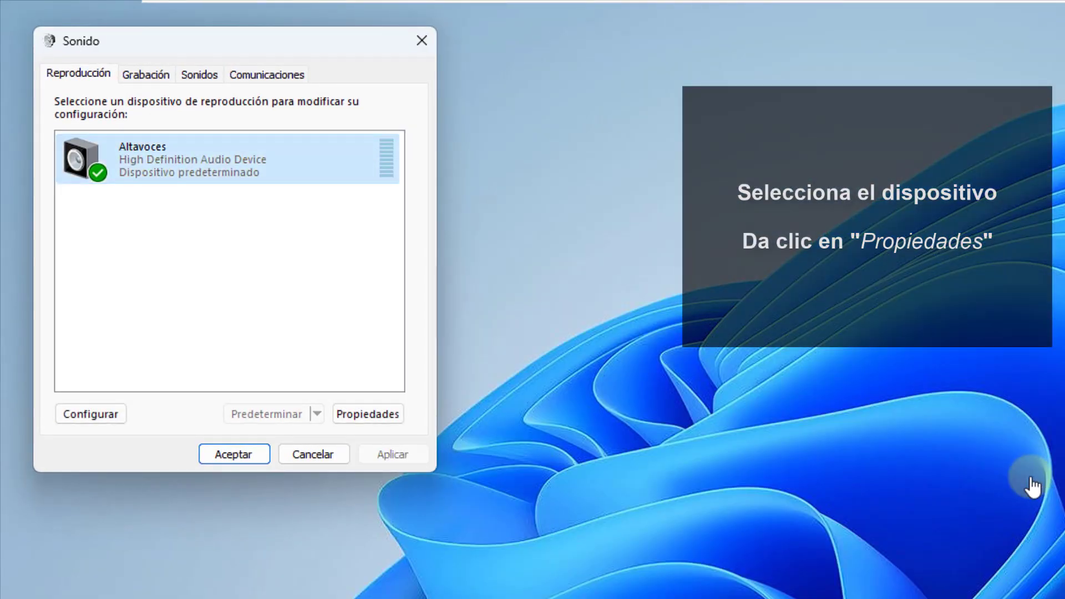
pyautogui.hotkey('alt', 'p')
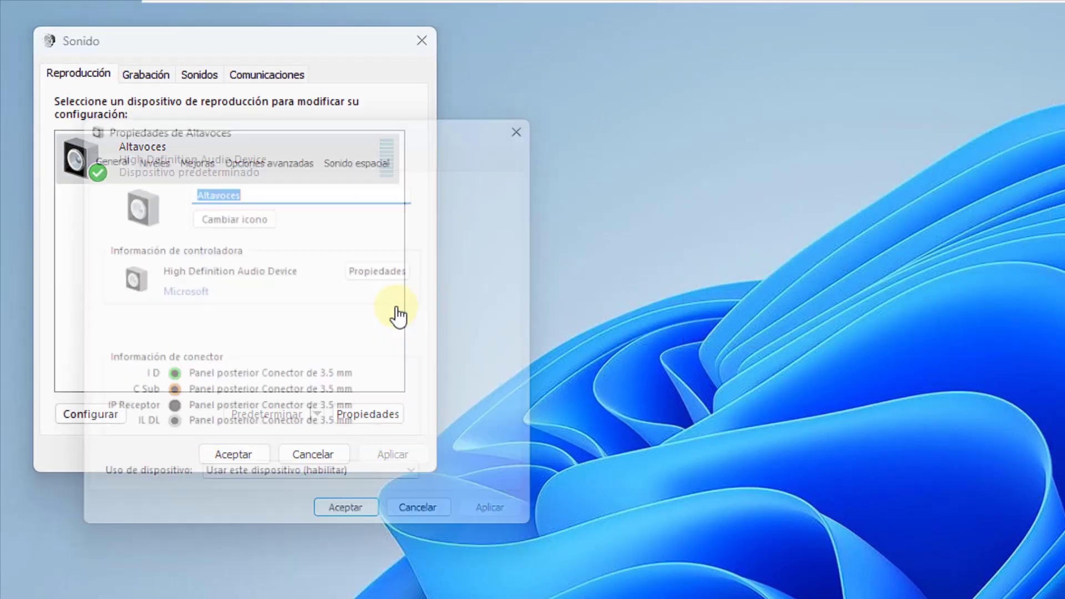
pyautogui.hotkey('ctrl', 'Tab')
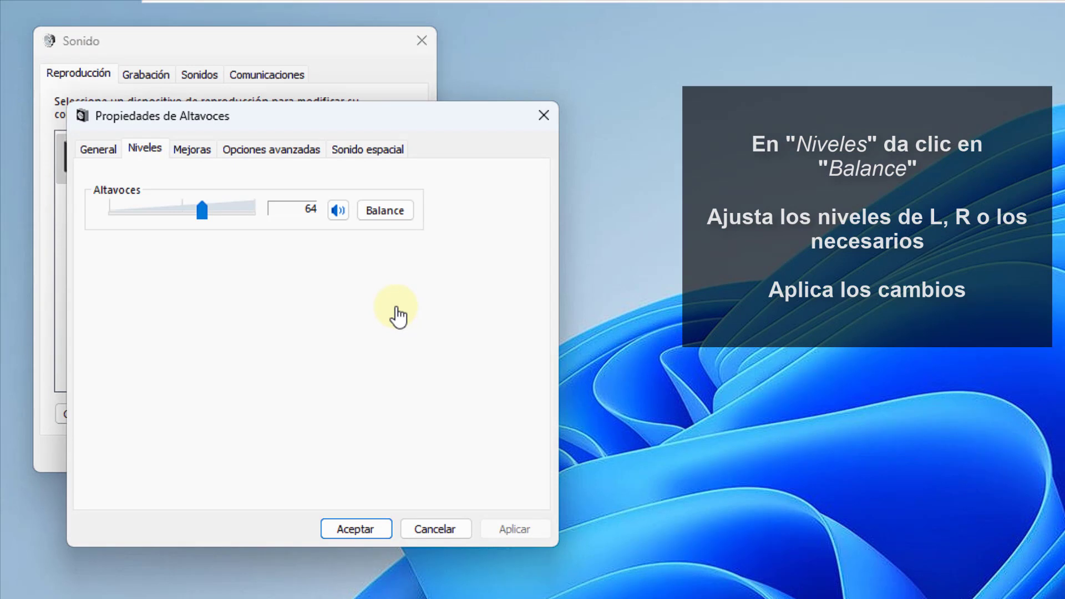
pyautogui.hotkey('alt', 'b')
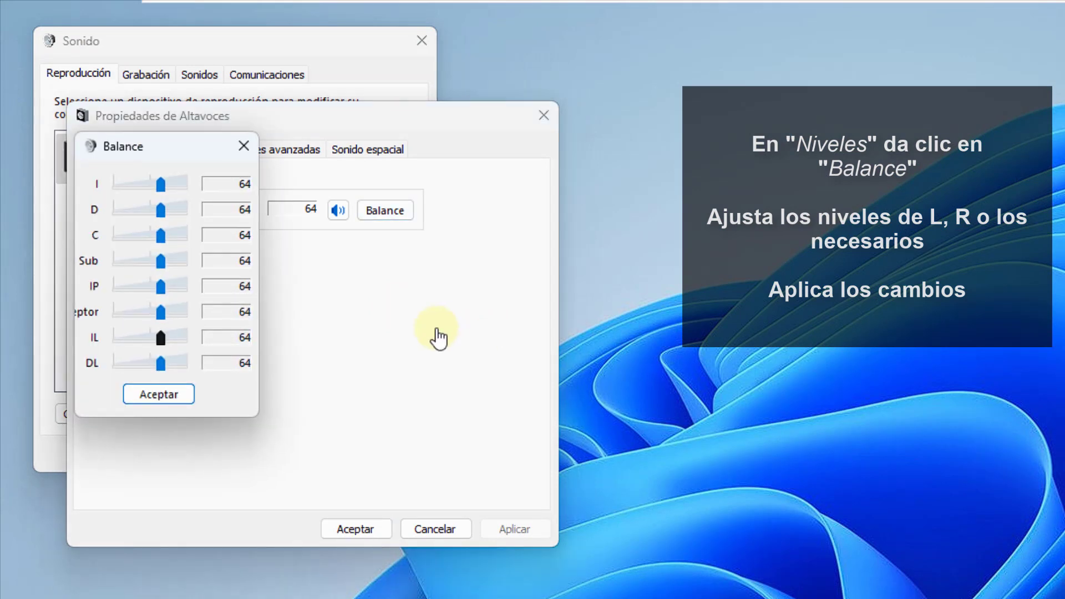
# Adjust the speaker channels in Balance, setting DL to 59, accept the levels and close the sound dialogs.
pyautogui.press('Right')
pyautogui.press('Right')
pyautogui.press('Right')
pyautogui.press('Right')
pyautogui.press('Left')
pyautogui.press('Left')
pyautogui.press('Left')
pyautogui.press('Left')
pyautogui.press('Left')
pyautogui.press('Left')
pyautogui.press('Left')
pyautogui.press('Left')
pyautogui.press('Left')
pyautogui.press('Left')
pyautogui.press('Left')
pyautogui.press('Left')
pyautogui.press('Left')
pyautogui.press('Left')
pyautogui.press('Left')
pyautogui.press('Left')
pyautogui.press('Left')
pyautogui.press('Left')
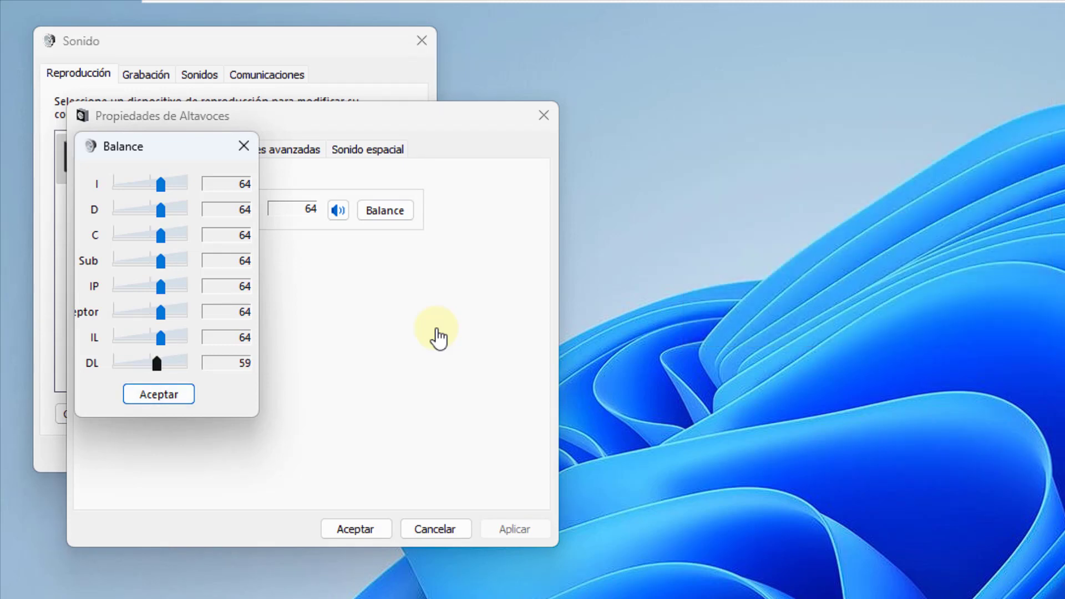
pyautogui.press('Return')
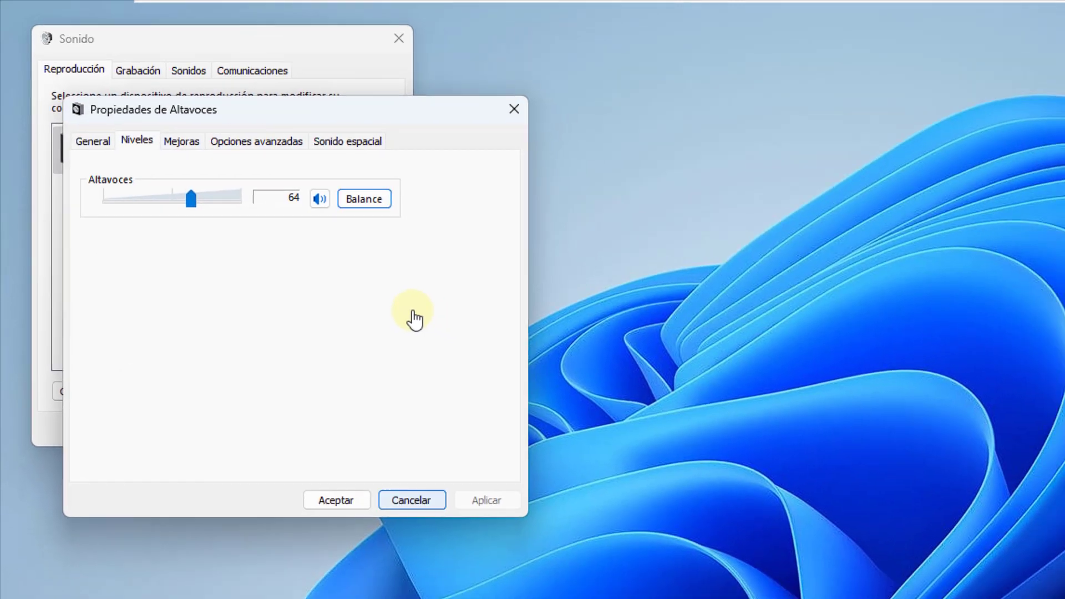
pyautogui.press('Return')
pyautogui.press('Return')
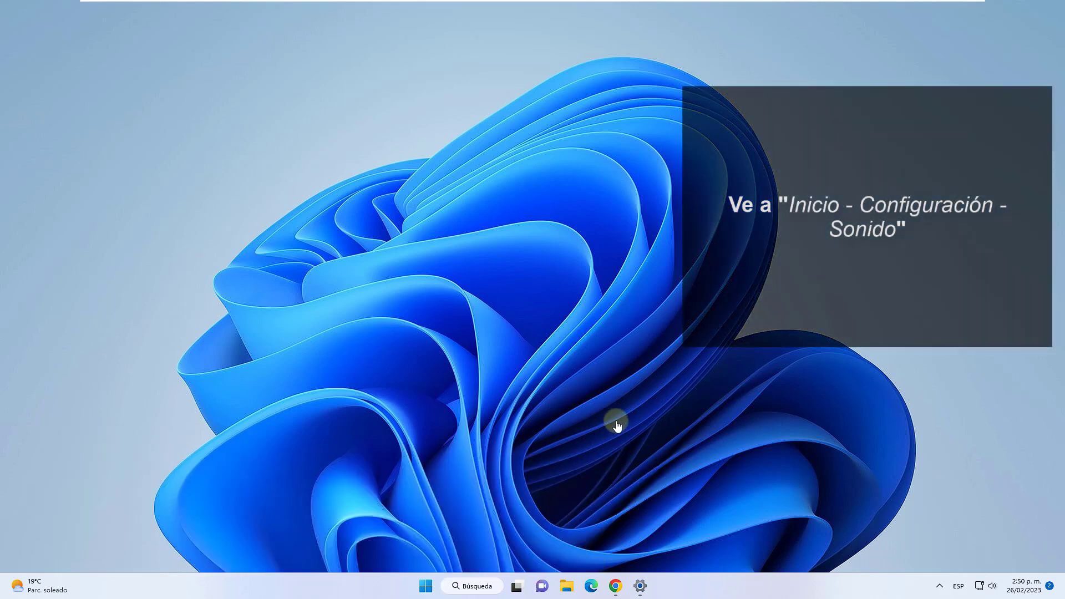
# Run the output device troubleshooter for common sound problems from the Sonido settings and review its detailed report.
pyautogui.press('super')
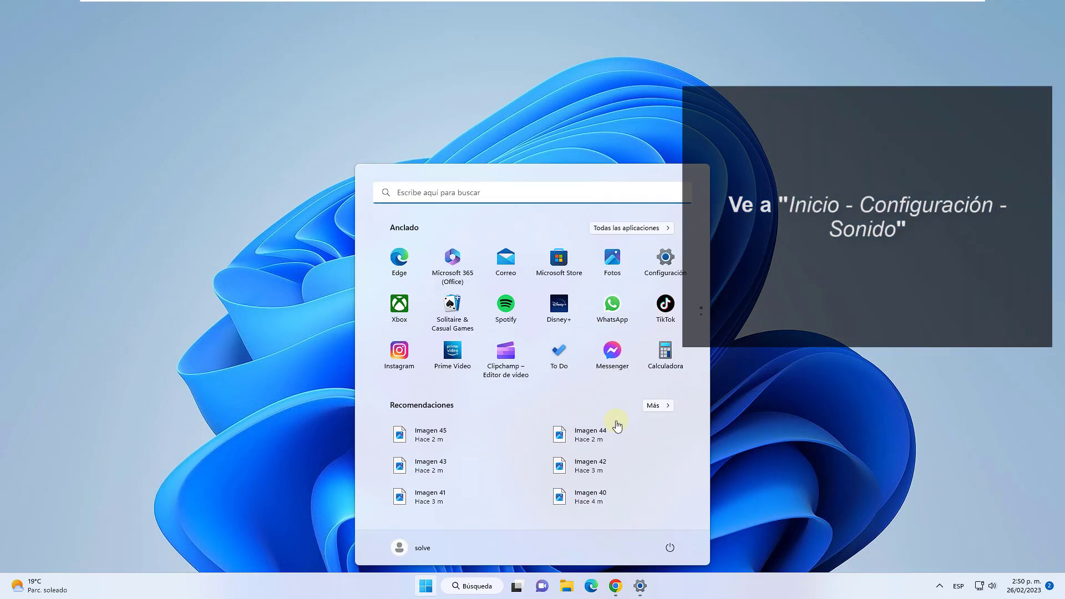
pyautogui.press('super+i')
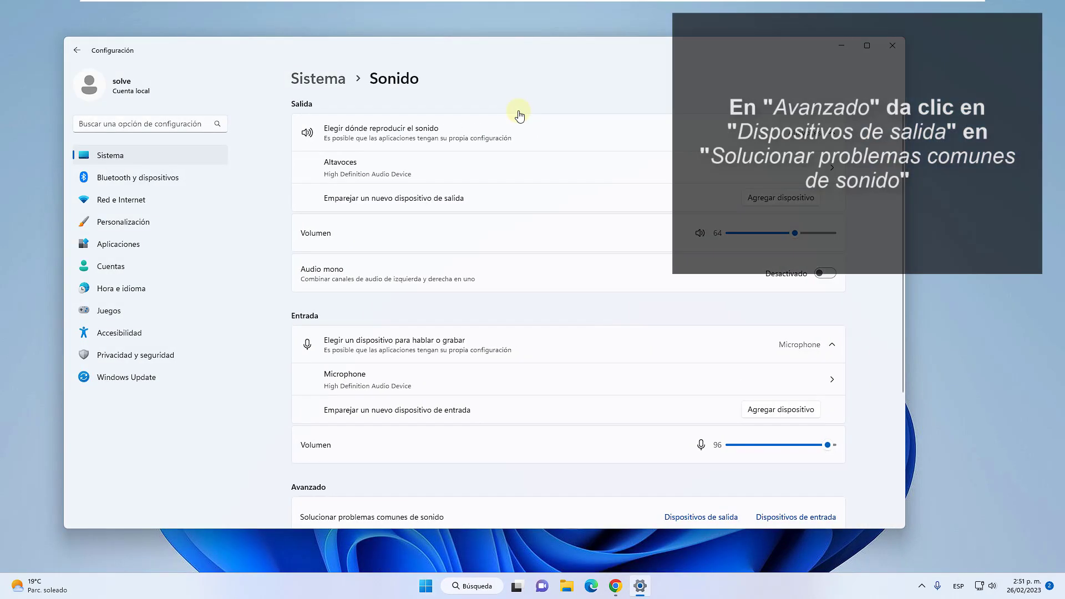
pyautogui.scroll(-3, 583, 103)
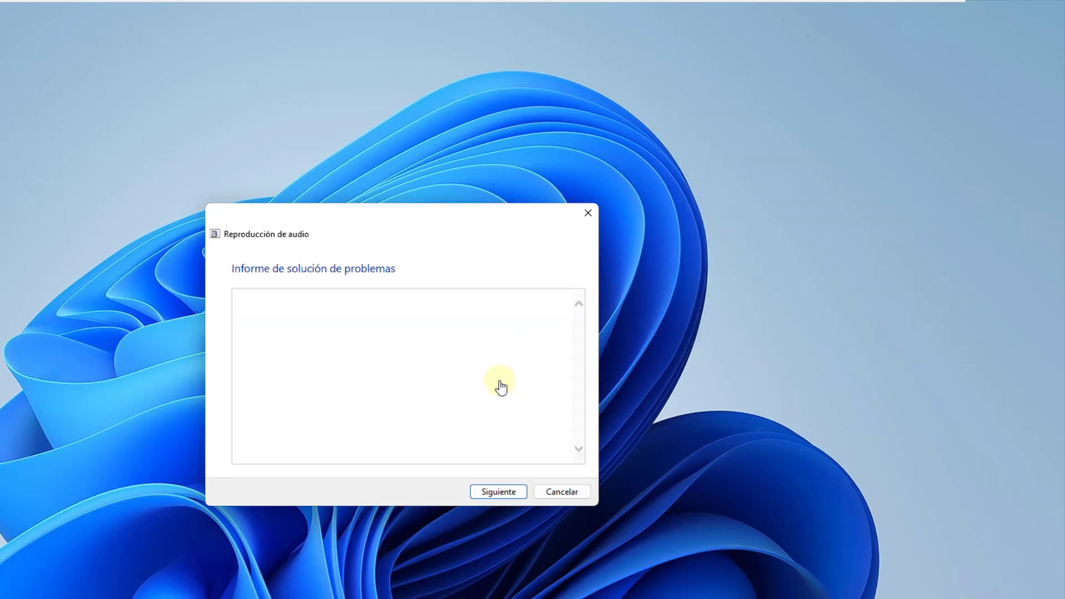
pyautogui.scroll(-2, 502, 387)
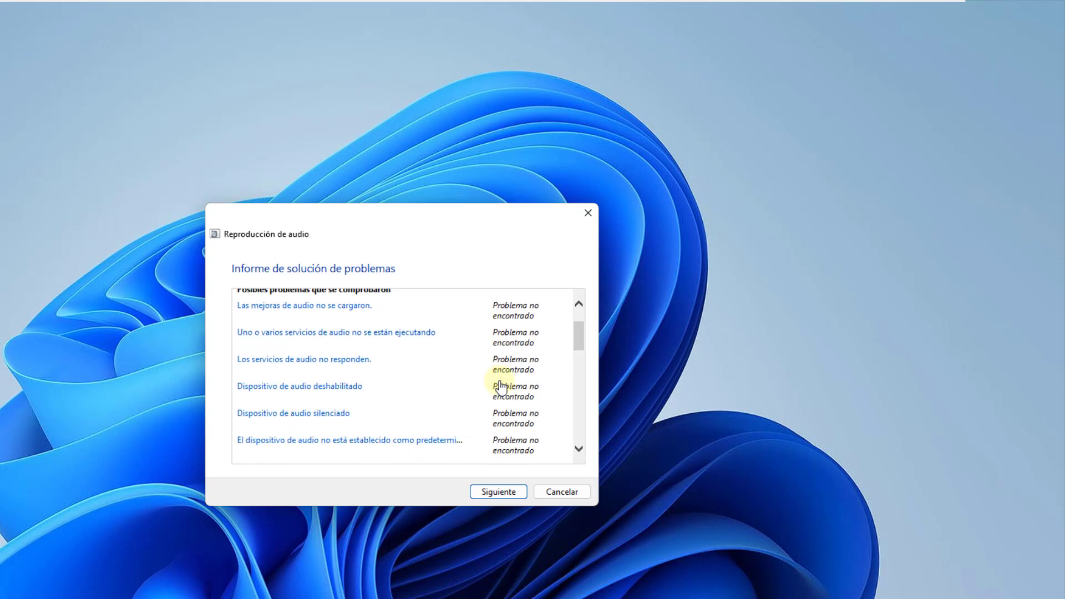
pyautogui.scroll(-10, 502, 386)
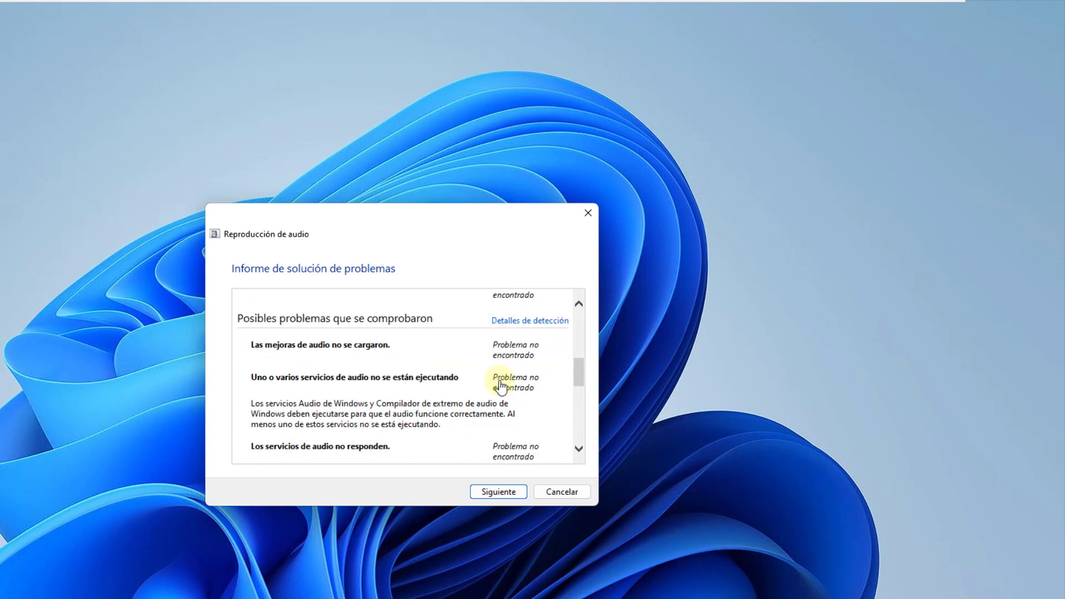
pyautogui.scroll(-6, 501, 386)
pyautogui.scroll(15, 501, 387)
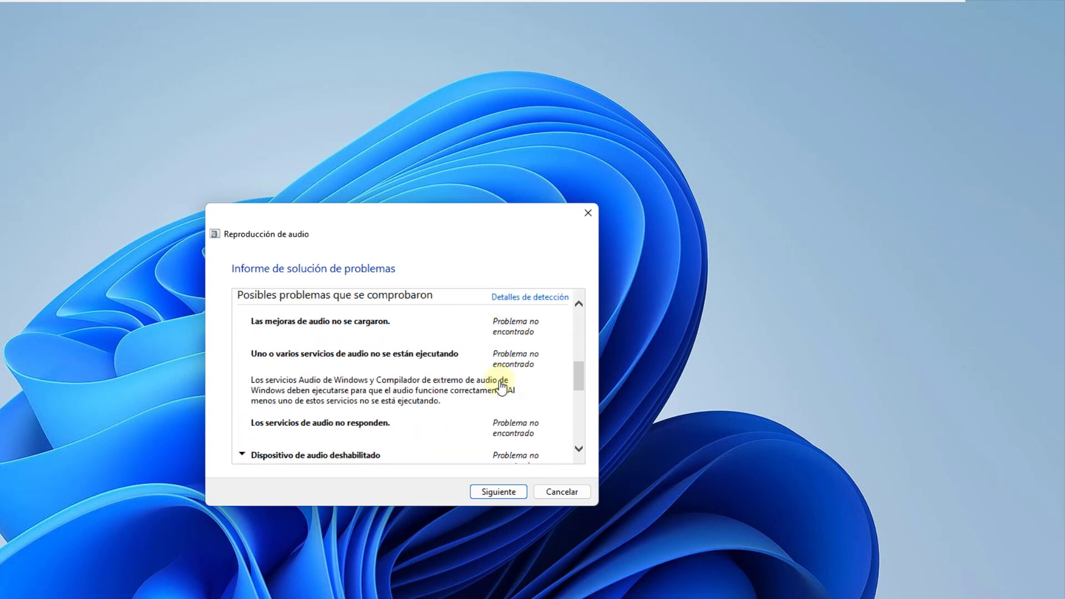